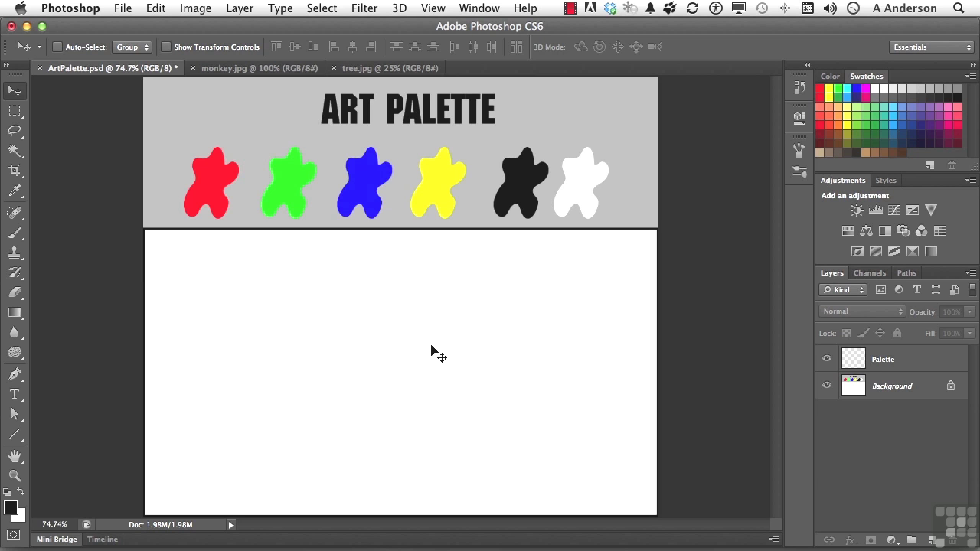
# - Review the monkey.jpg and tree.jpg tabs, close Brush Presets, and return to monkey.jpg with the Move tool
pyautogui.click(229, 69)
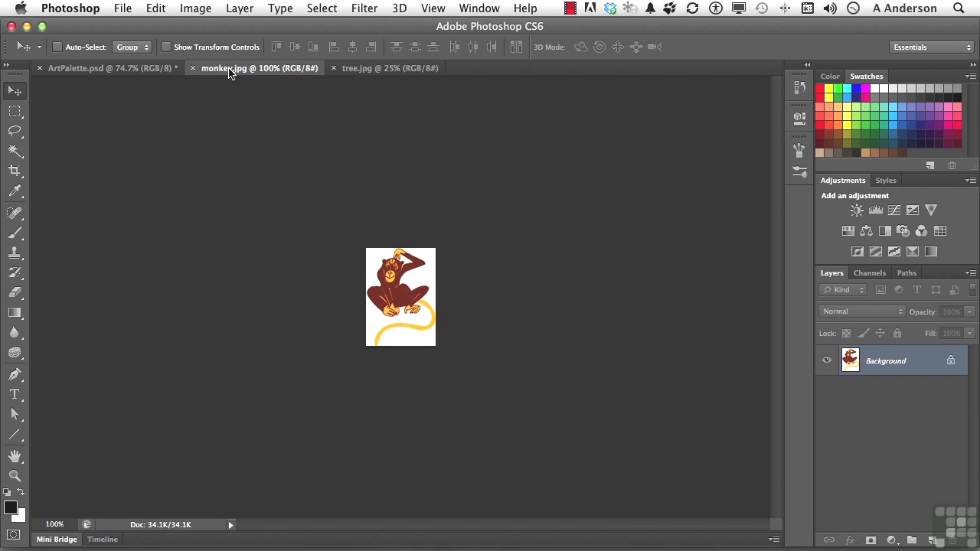
pyautogui.click(357, 69)
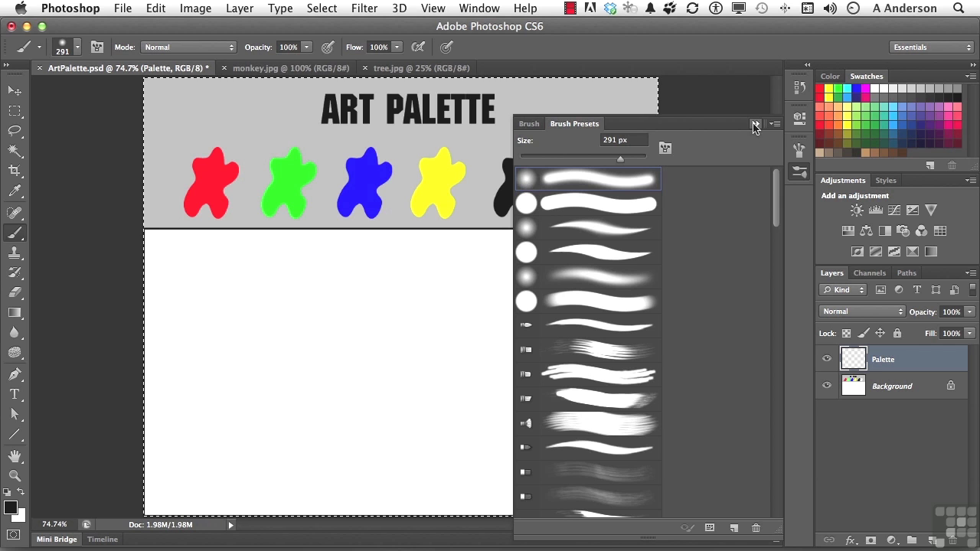
pyautogui.click(755, 124)
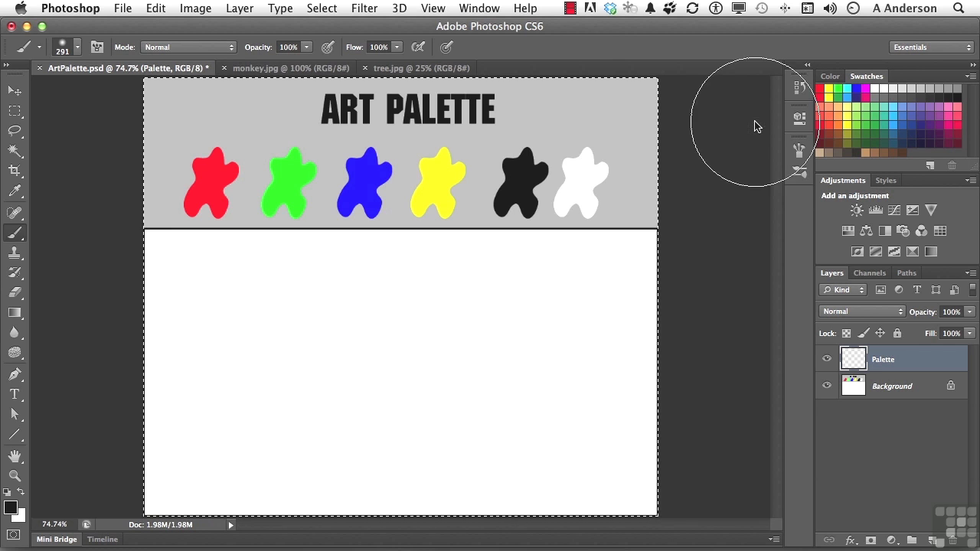
pyautogui.click(261, 70)
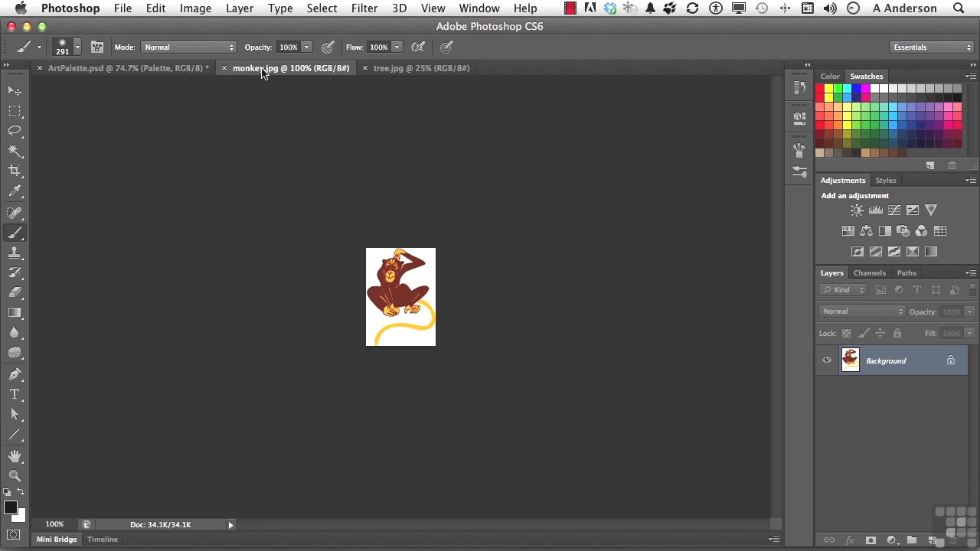
pyautogui.click(14, 91)
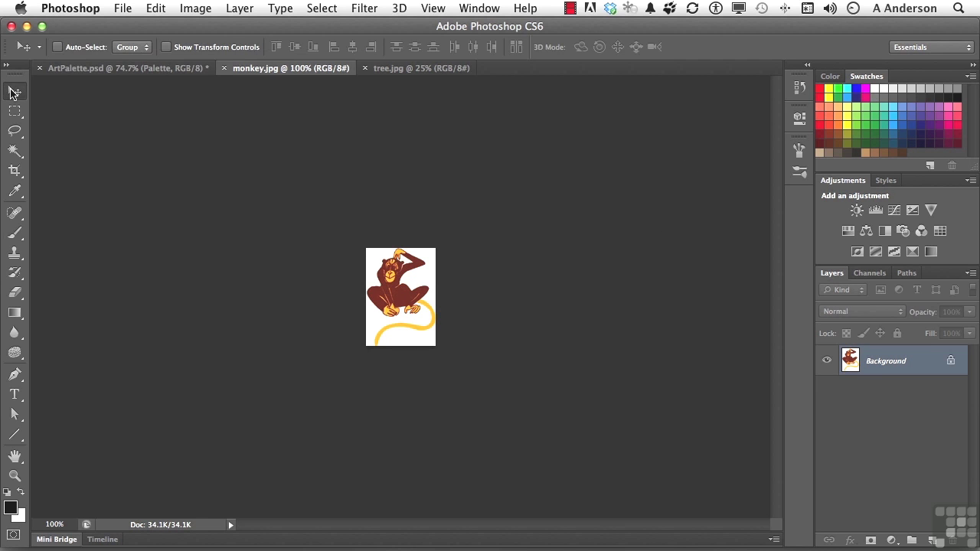
# - Drag the monkey onto the ArtPalette canvas, hide Background, and rename Layer 1 to 'Monkey'
pyautogui.moveTo(397, 293)
pyautogui.mouseDown()
pyautogui.moveTo(129, 96)
pyautogui.moveTo(108, 114)
pyautogui.moveTo(285, 305)
pyautogui.mouseUp()
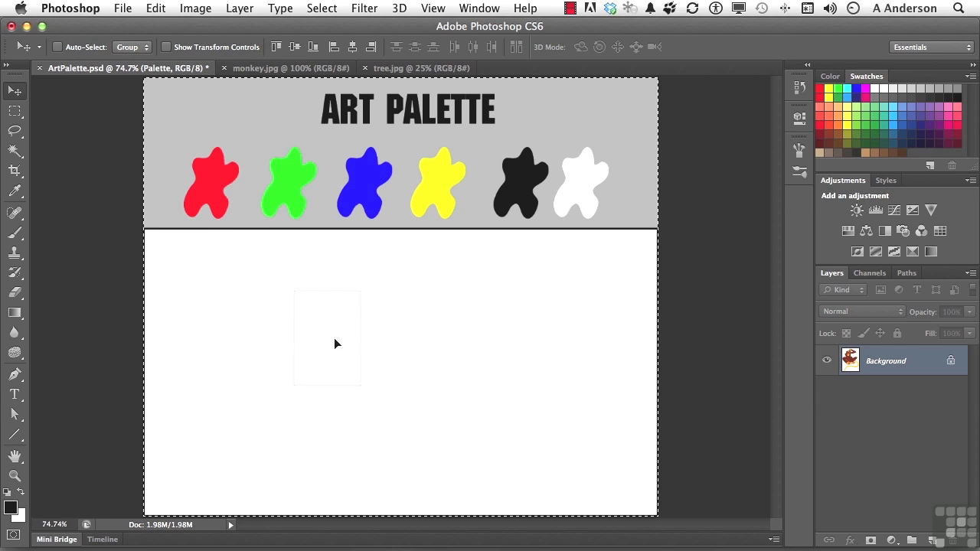
pyautogui.moveTo(395, 363); pyautogui.dragTo(395, 363)
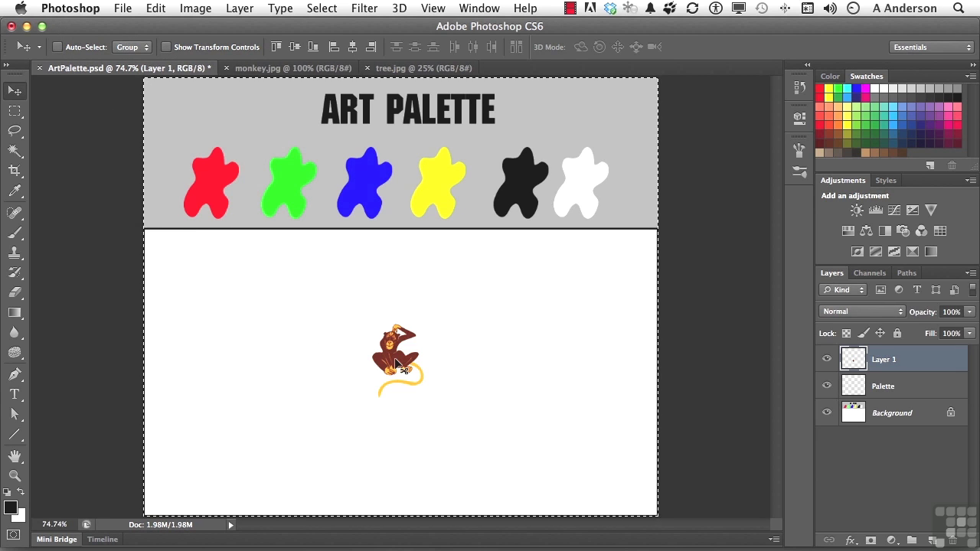
pyautogui.click(827, 414)
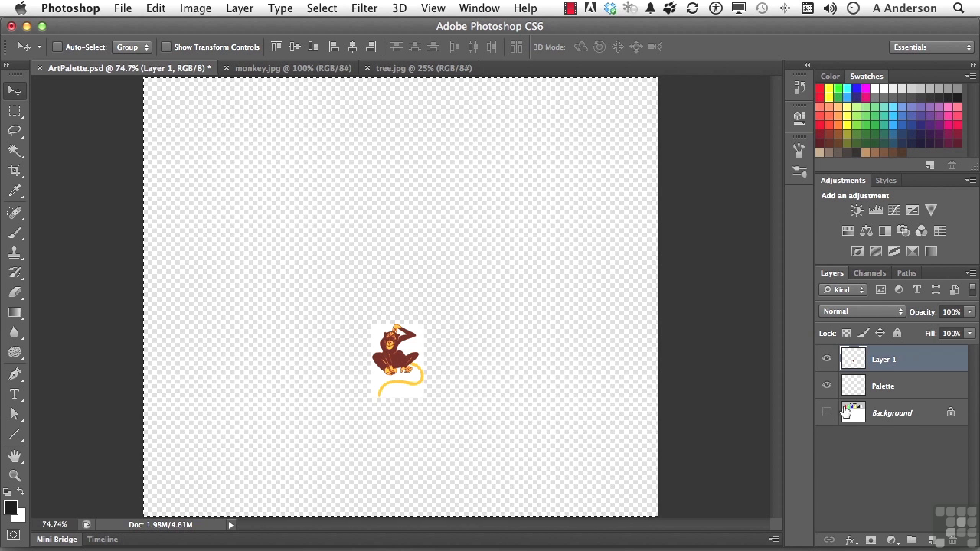
pyautogui.doubleClick(883, 359)
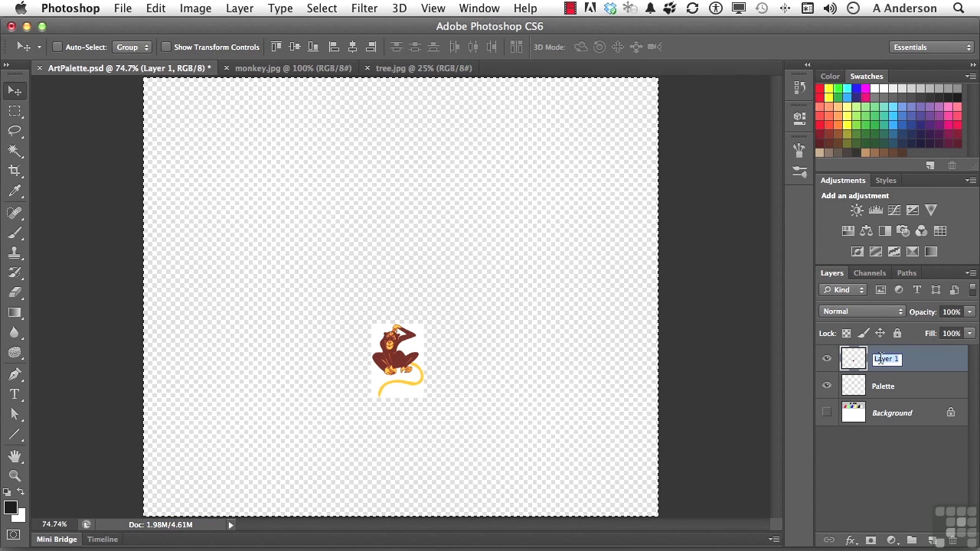
pyautogui.write('Mon')
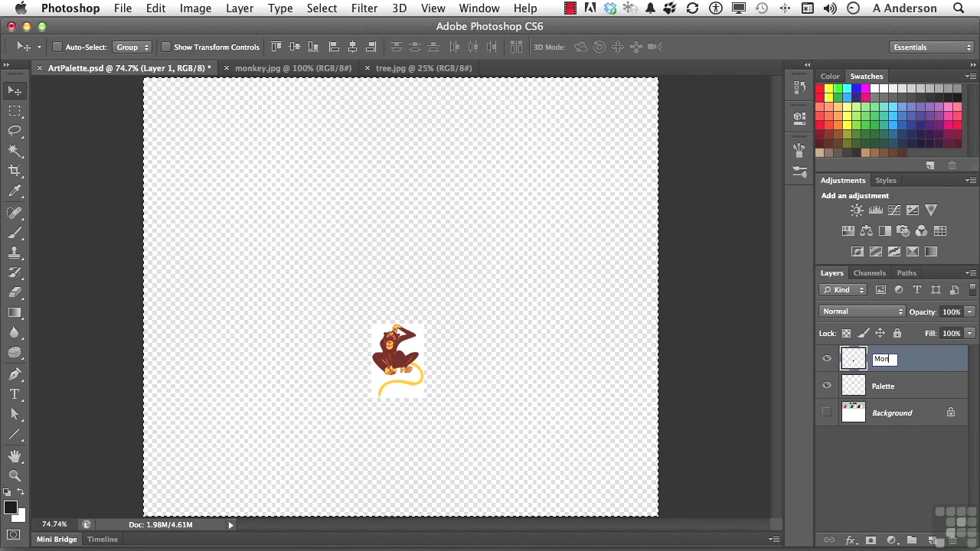
pyautogui.write('key')
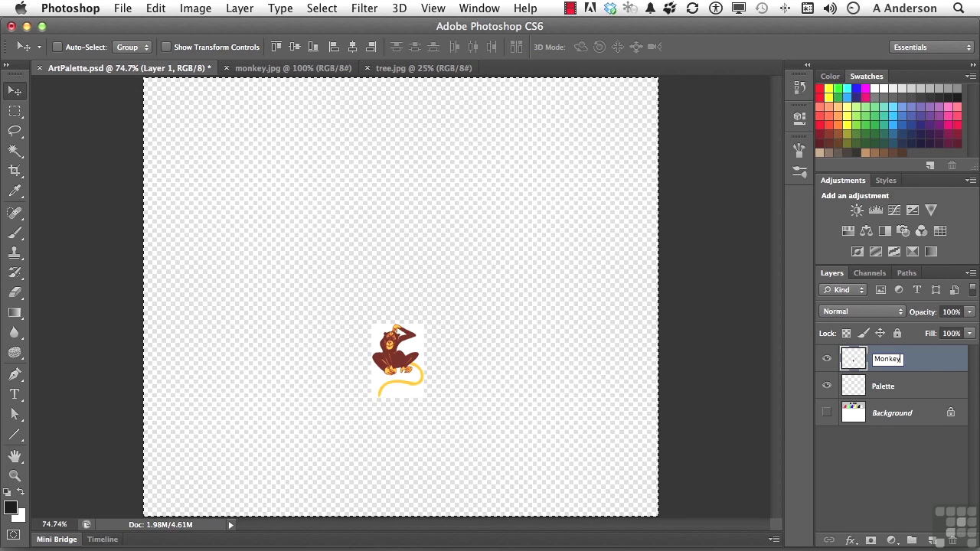
pyautogui.press('Return')
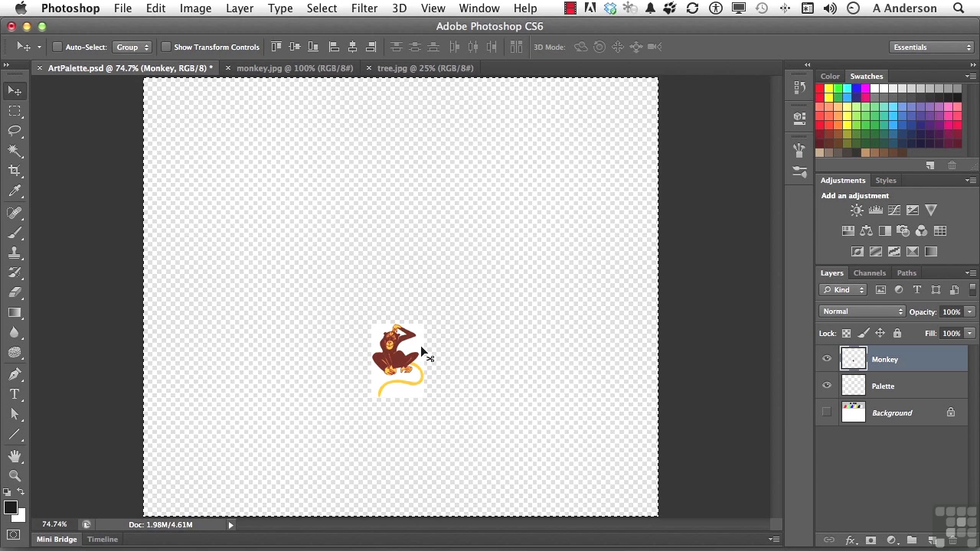
# - Magic Wand-select and delete the monkey's white backdrop, then show the Background layer again
pyautogui.hotkey('ctrl', 'd')
pyautogui.click(14, 151)
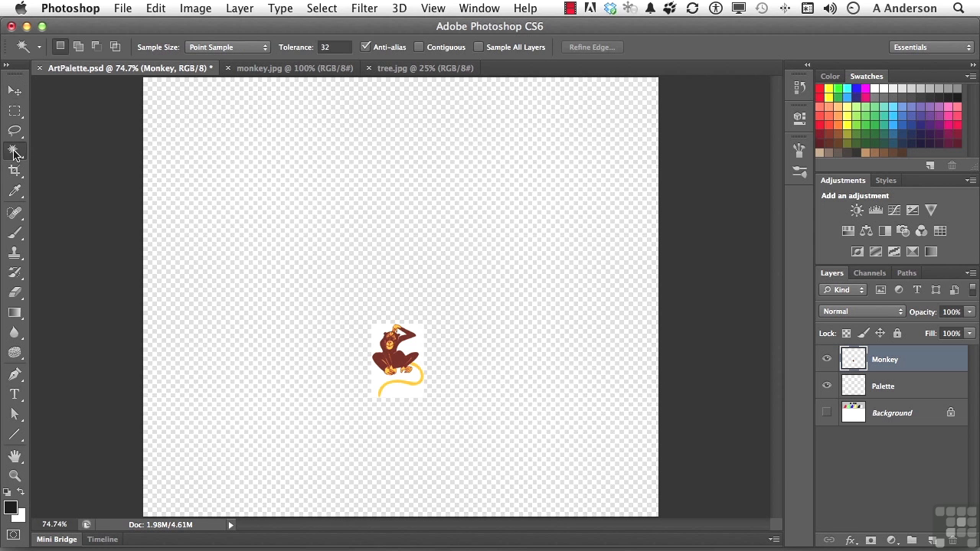
pyautogui.click(415, 348)
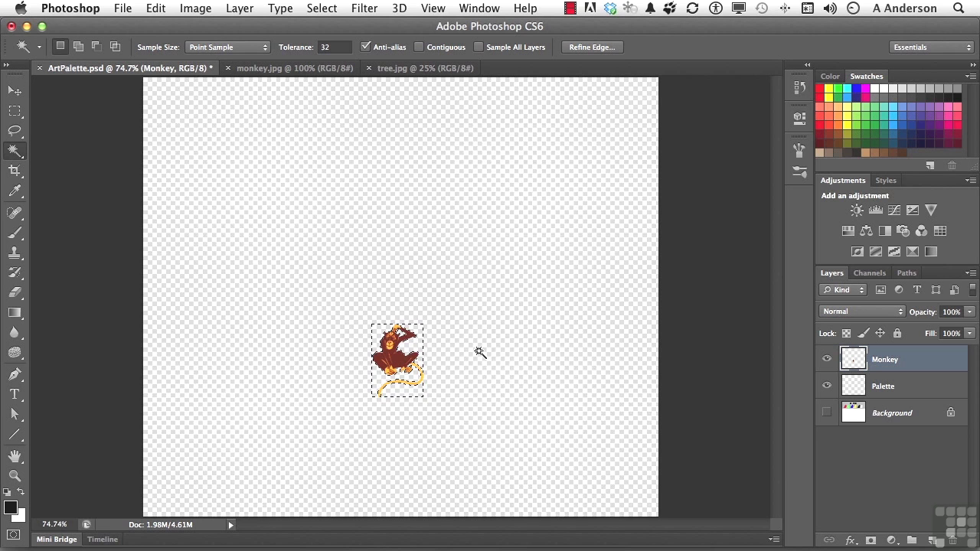
pyautogui.hotkey('ctrl', 'd')
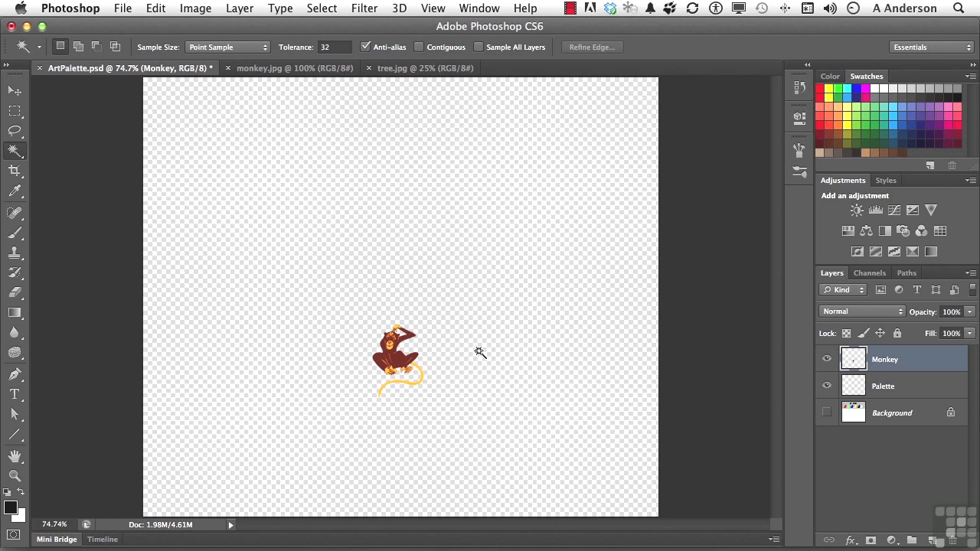
pyautogui.click(827, 412)
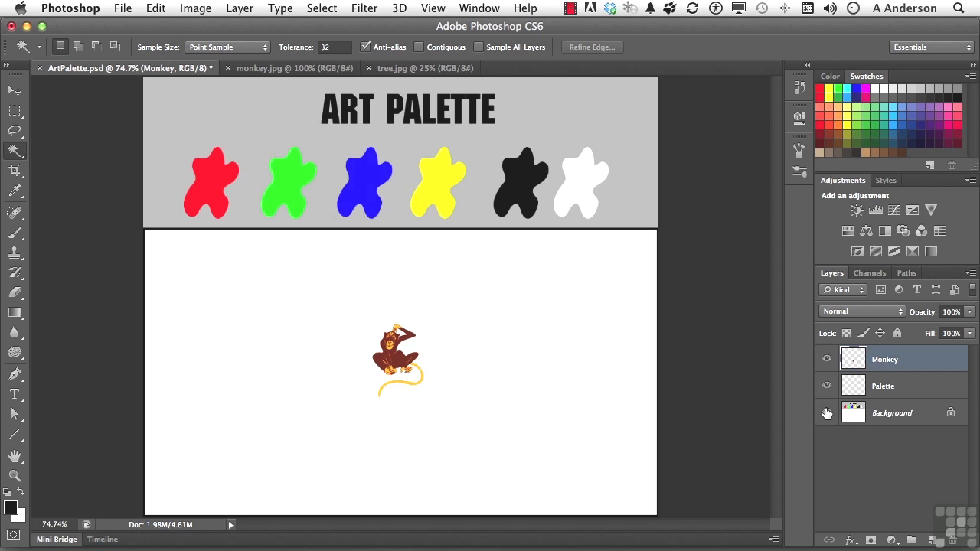
# - Load the Monkey layer's outline and define it as brush preset 'Monkey's Uncle'
pyautogui.click(826, 412)
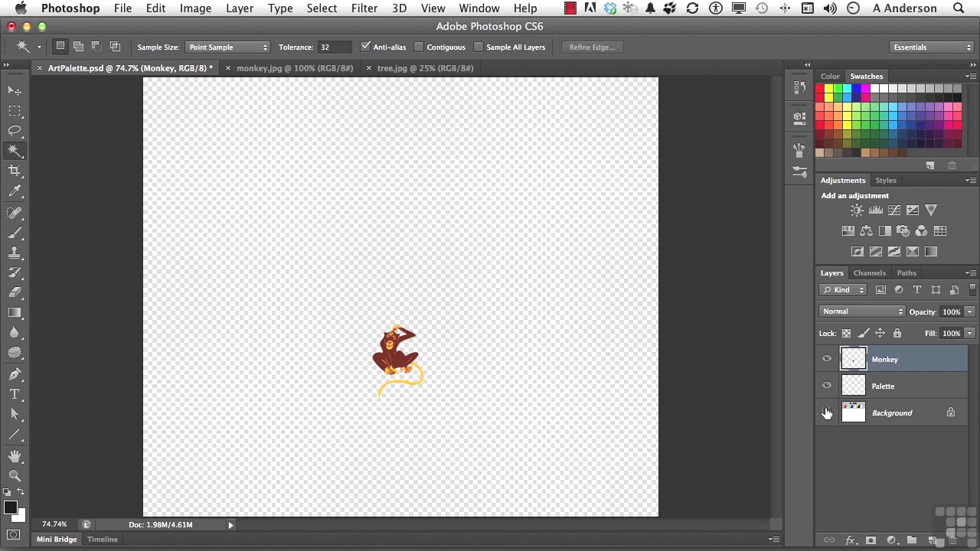
pyautogui.keyDown('super'); pyautogui.click(854, 359); pyautogui.keyUp('super')
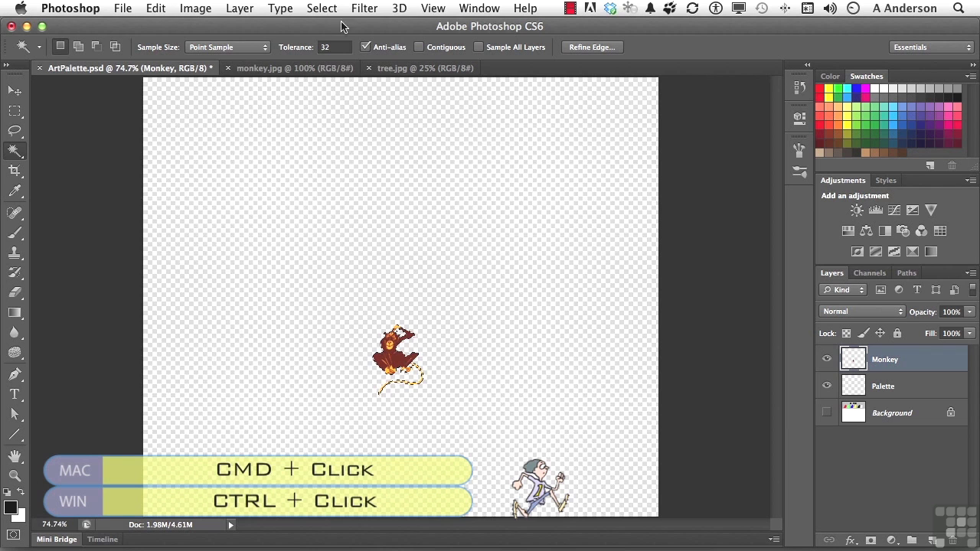
pyautogui.click(156, 10)
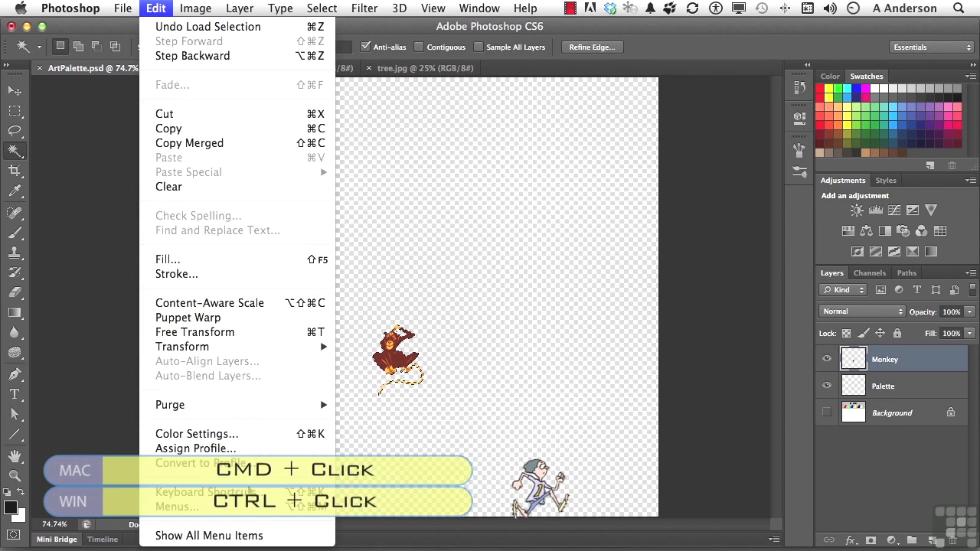
pyautogui.click(236, 536)
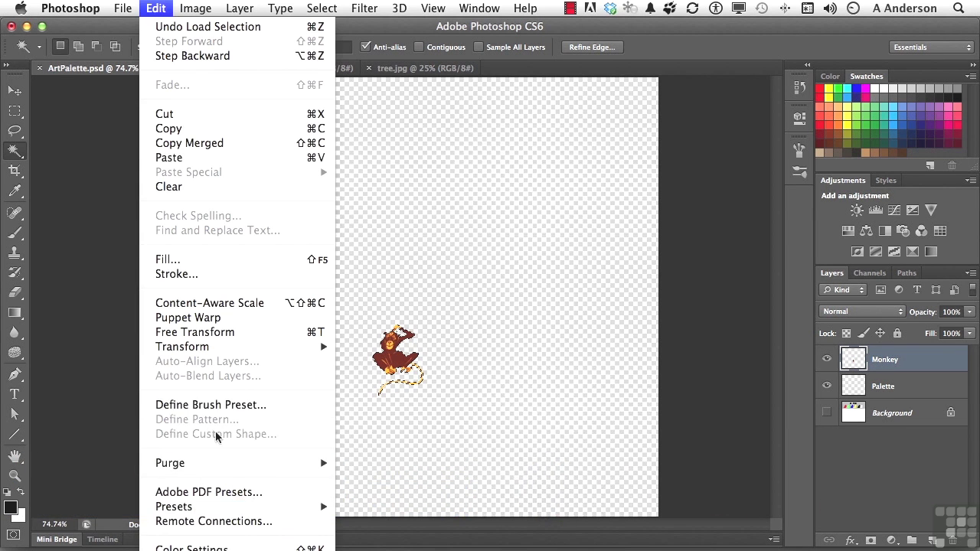
pyautogui.click(203, 405)
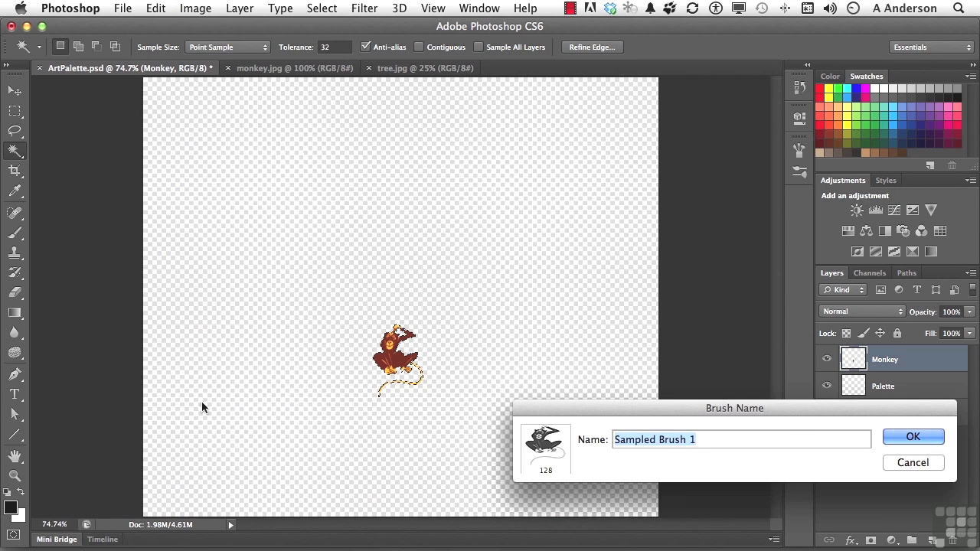
pyautogui.write('Mon')
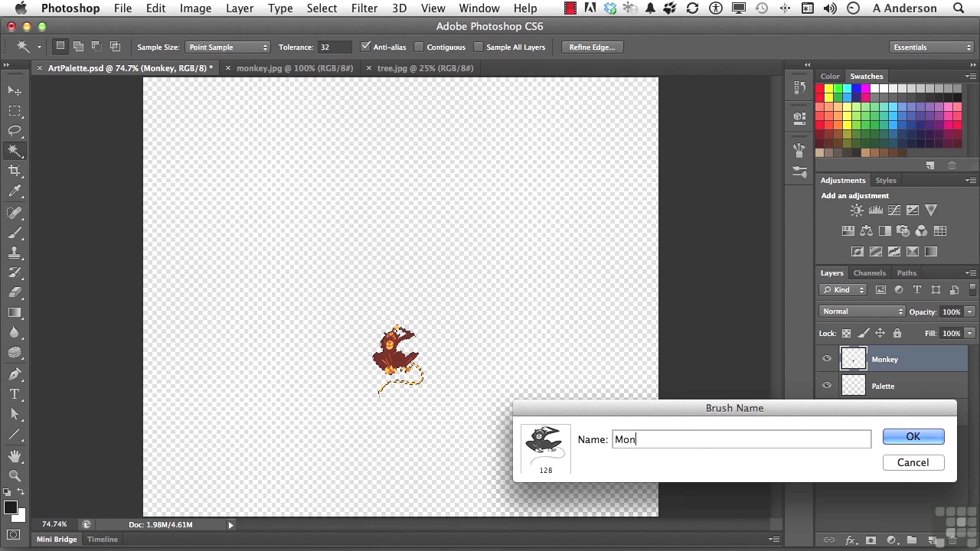
pyautogui.write("key's U")
pyautogui.write('ncle')
pyautogui.click(910, 437)
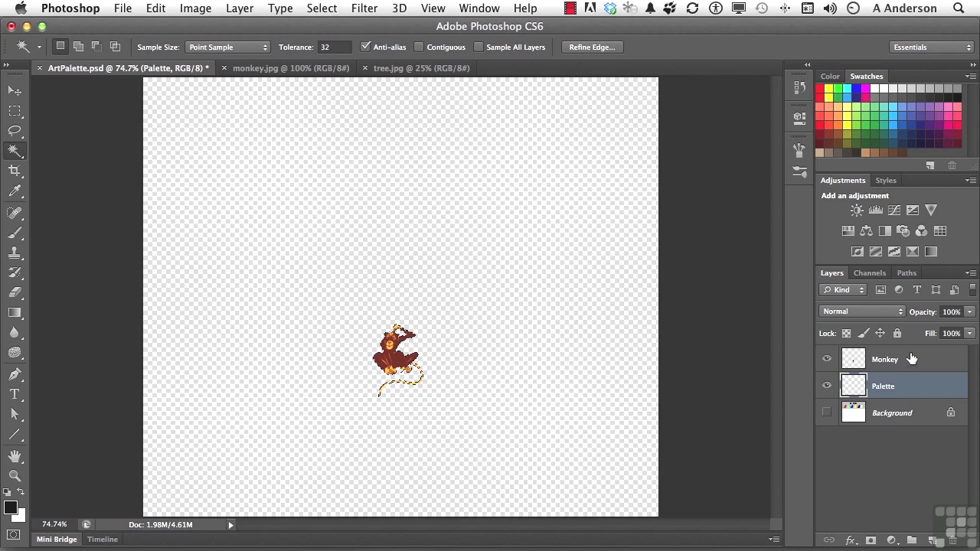
# - Hide the Monkey layer and stamp two black monkeys with the 128 px Monkey's Uncle brush
pyautogui.click(829, 362)
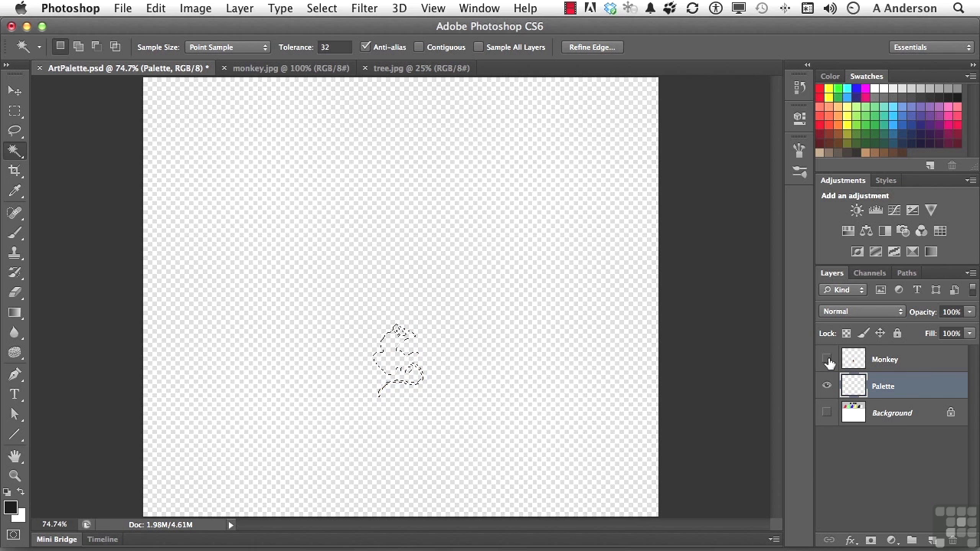
pyautogui.hotkey('ctrl', 'd')
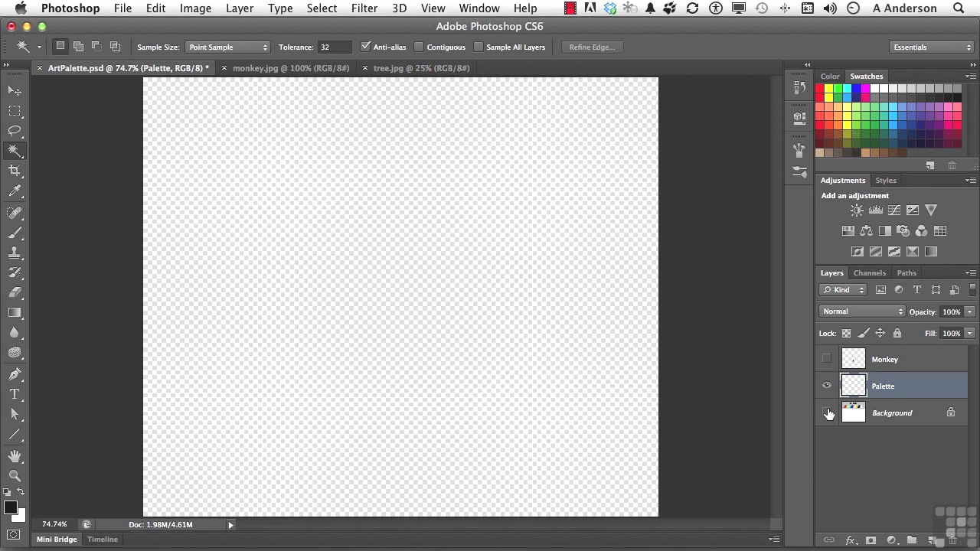
pyautogui.click(827, 413)
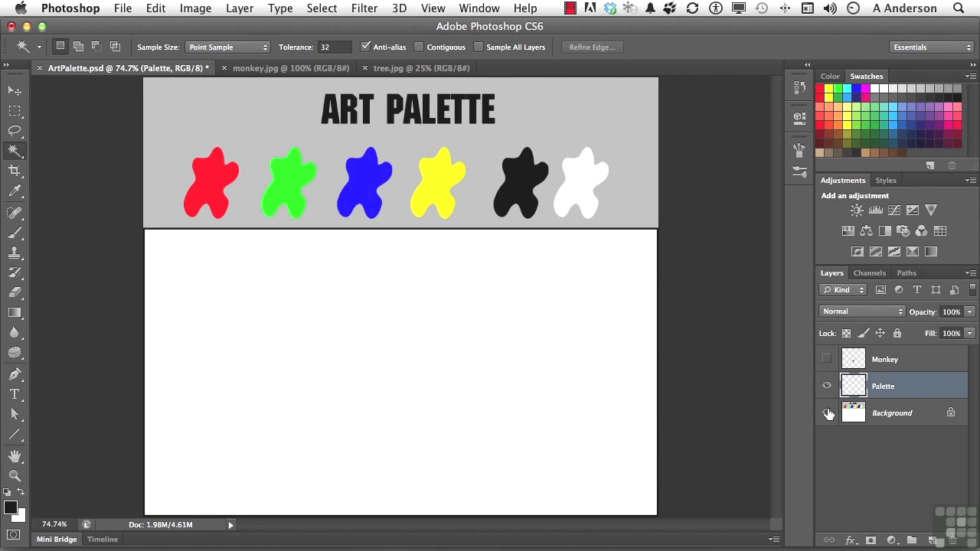
pyautogui.click(800, 172)
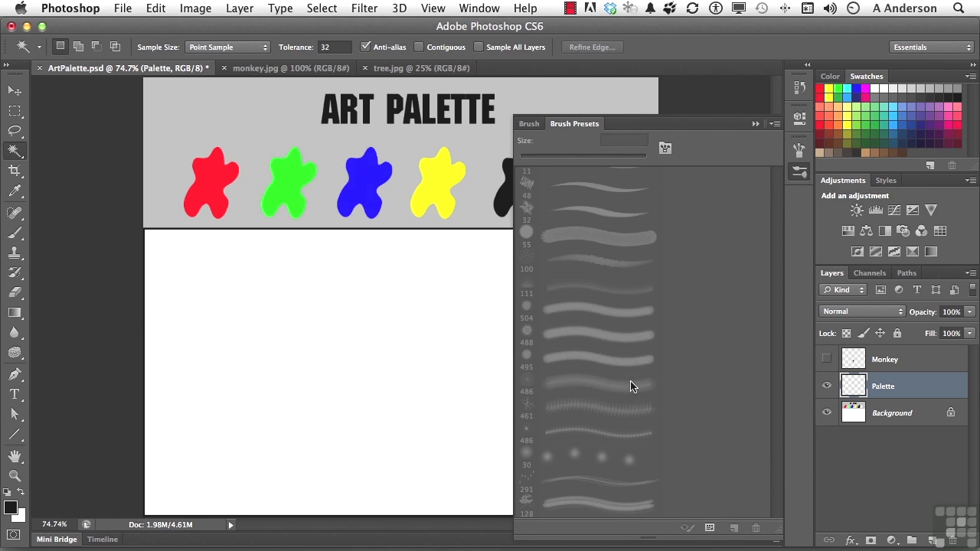
pyautogui.click(15, 233)
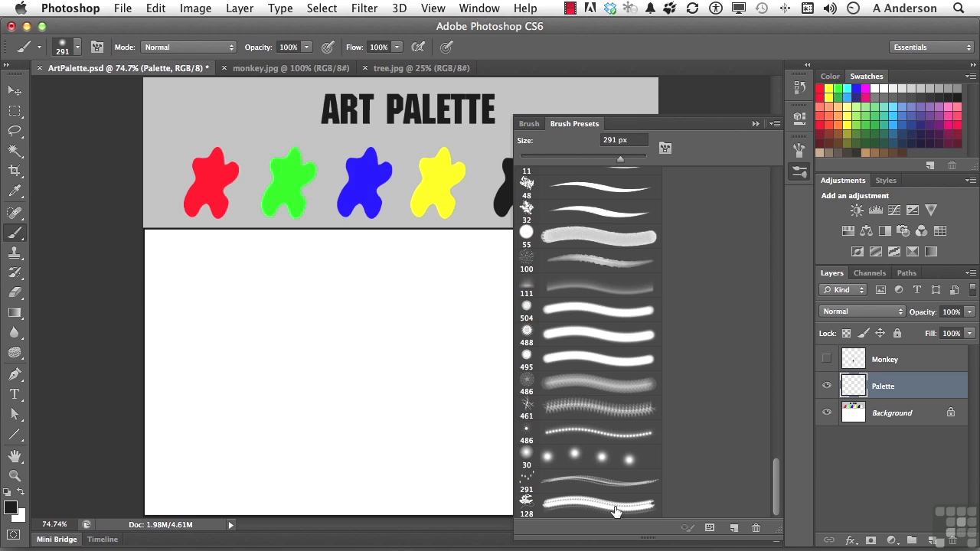
pyautogui.click(614, 511)
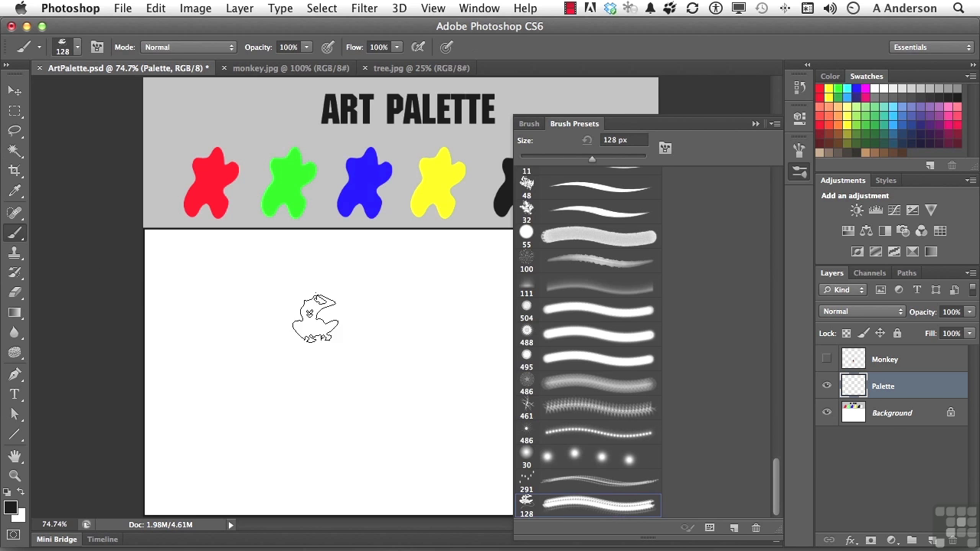
pyautogui.click(265, 316)
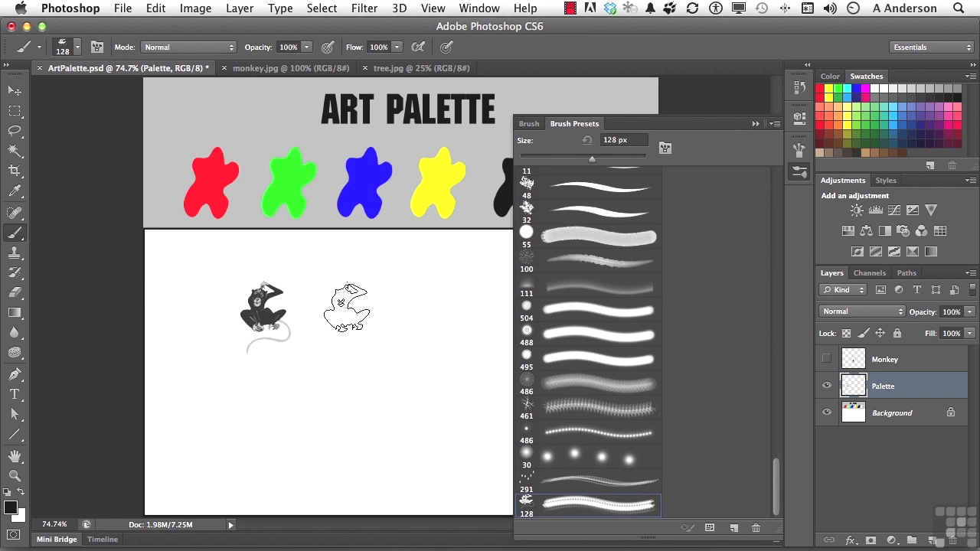
pyautogui.click(348, 316)
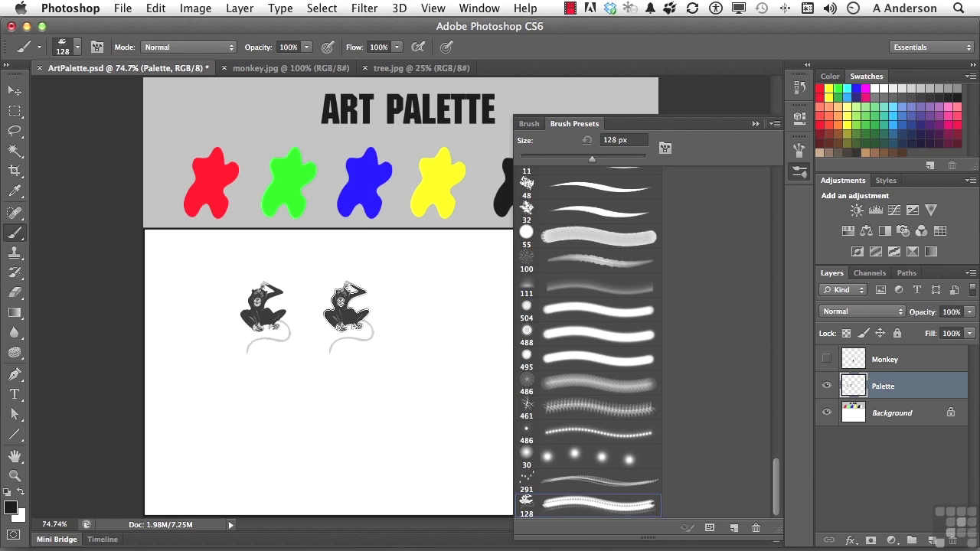
# - Sample blue from the blob and stamp three blue monkeys plus a dragged trail
pyautogui.keyDown('alt'); pyautogui.click(375, 193); pyautogui.keyUp('alt')
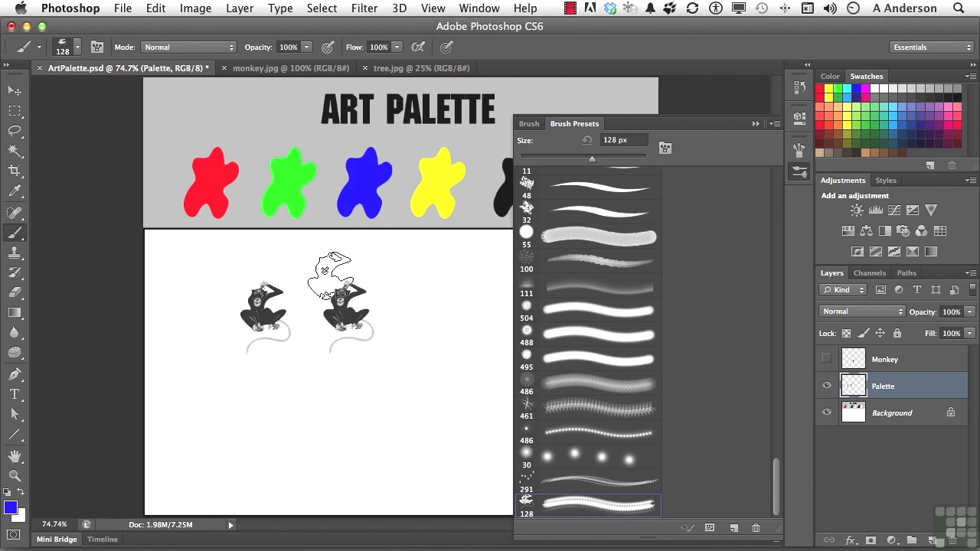
pyautogui.click(246, 413)
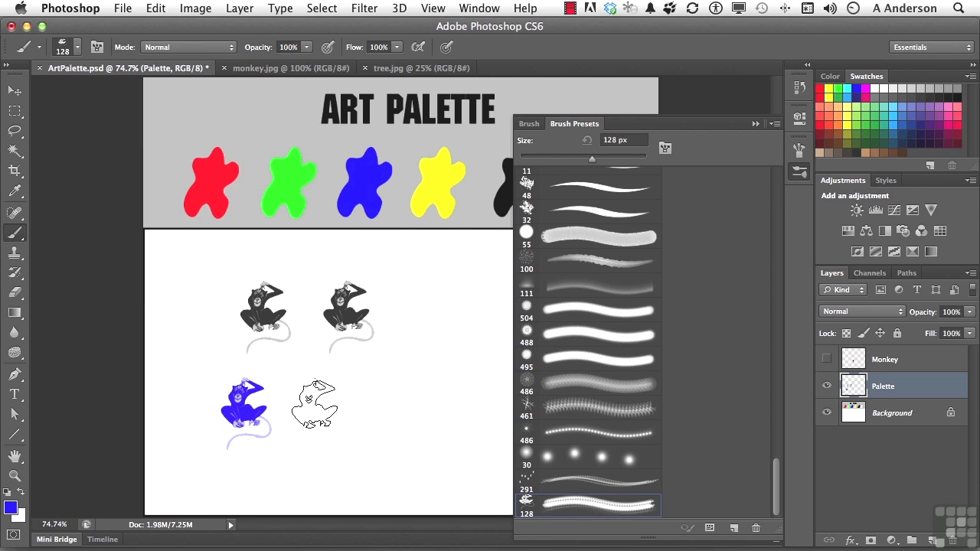
pyautogui.click(316, 413)
pyautogui.click(399, 400)
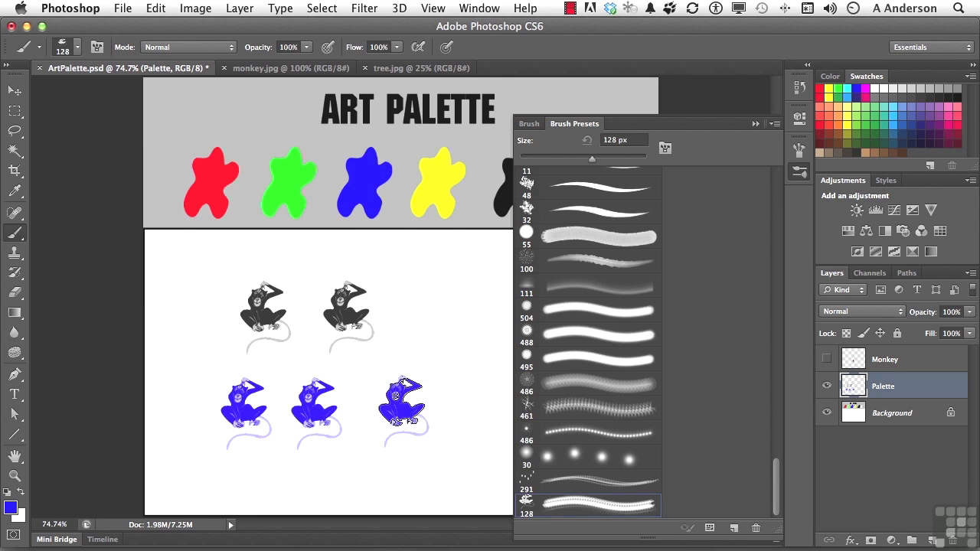
pyautogui.moveTo(450, 429)
pyautogui.mouseDown()
pyautogui.moveTo(461, 383)
pyautogui.moveTo(417, 280)
pyautogui.mouseUp()
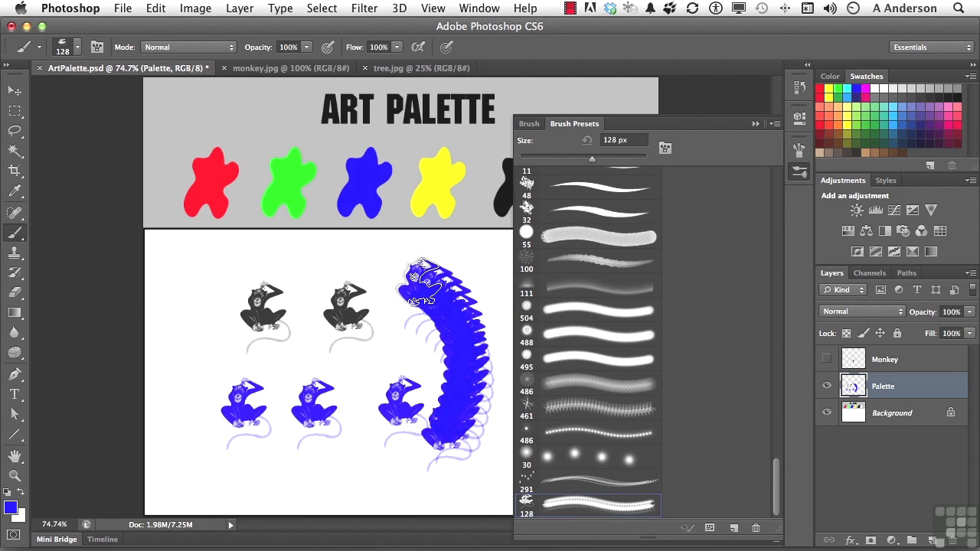
# - Erase all the stamped monkeys from the canvas and switch back to a soft round brush
pyautogui.hotkey('ctrl', 'a')
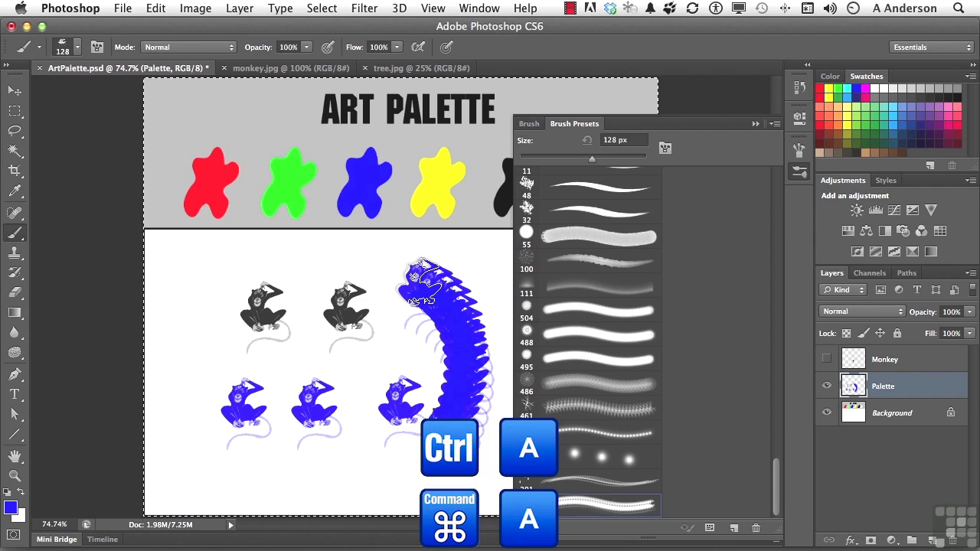
pyautogui.press('Delete')
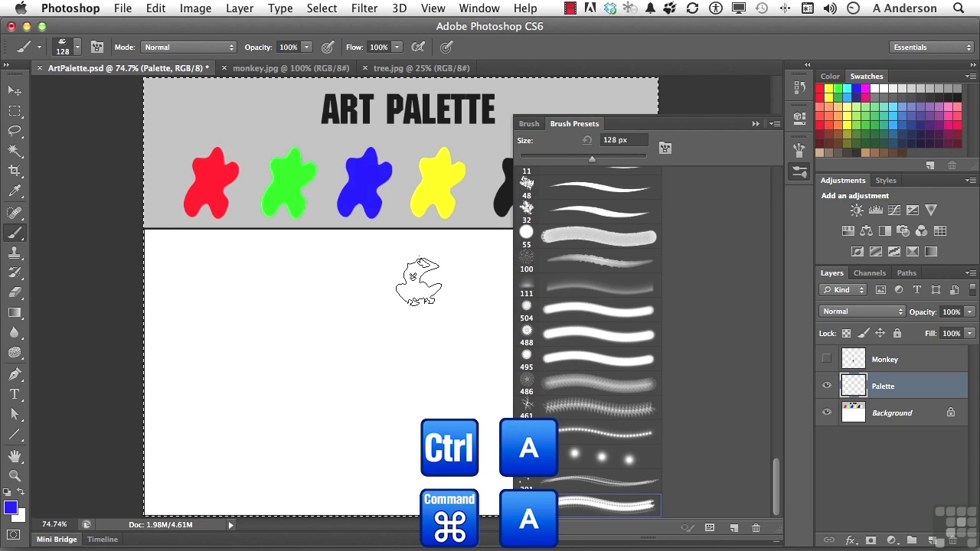
pyautogui.scroll(5, 600, 309)
pyautogui.scroll(10, 593, 253)
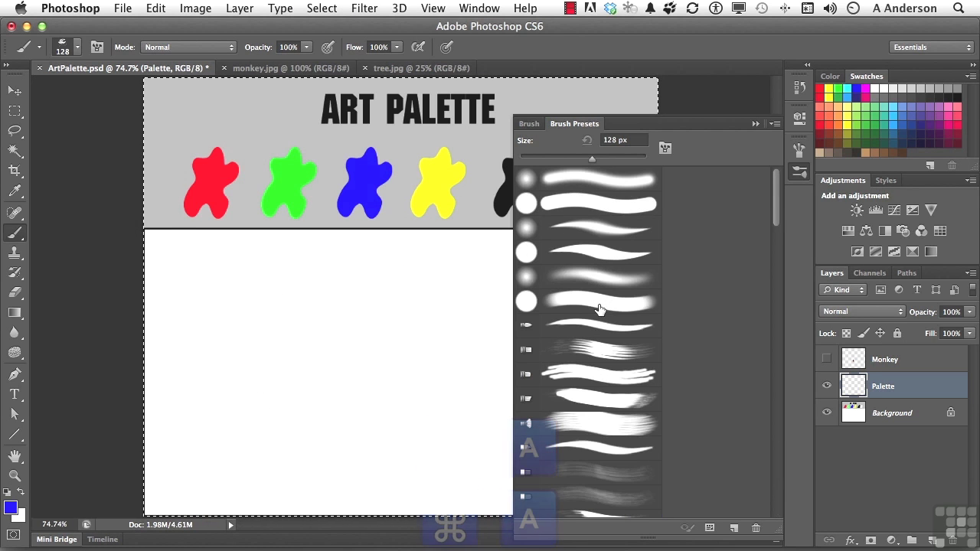
pyautogui.click(582, 188)
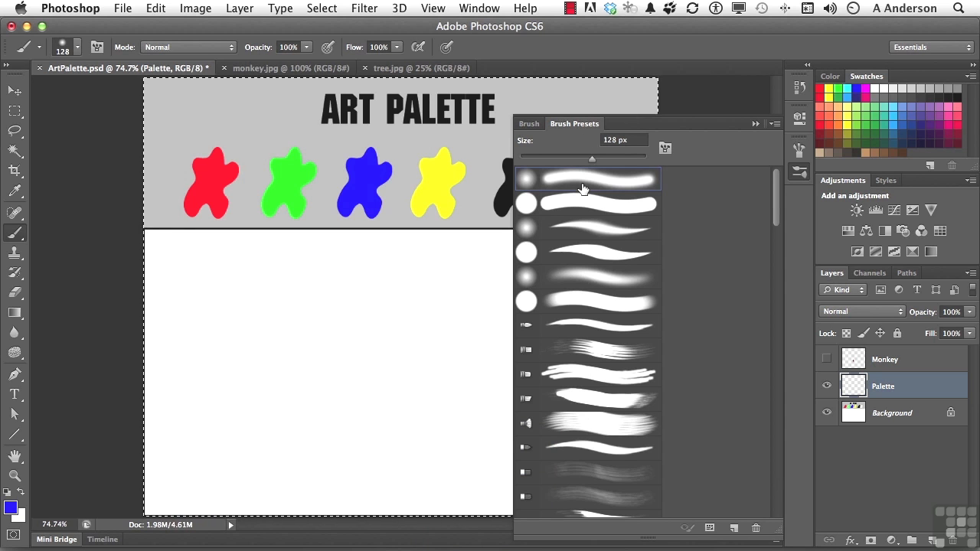
pyautogui.click(756, 124)
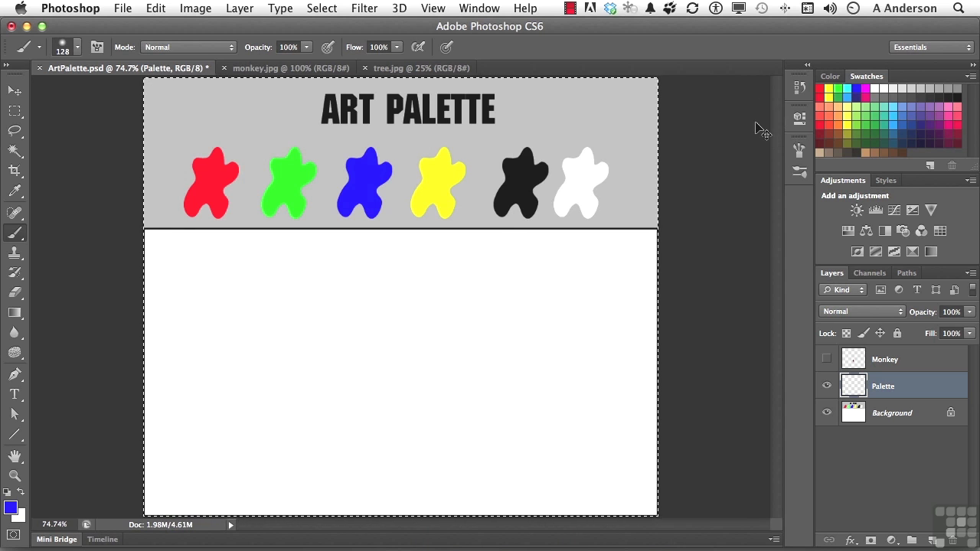
# - Move the tree.jpg image into ArtPalette as a new layer
pyautogui.click(388, 70)
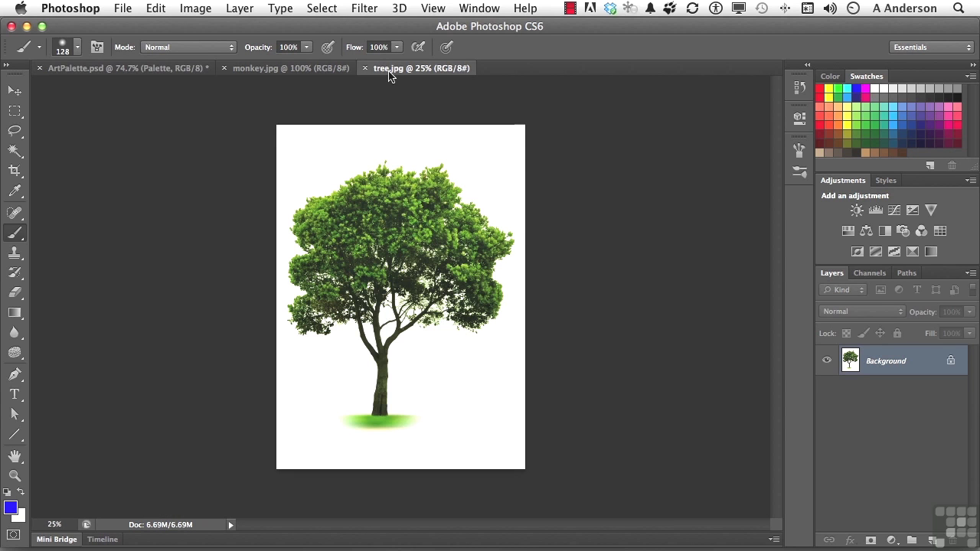
pyautogui.click(14, 90)
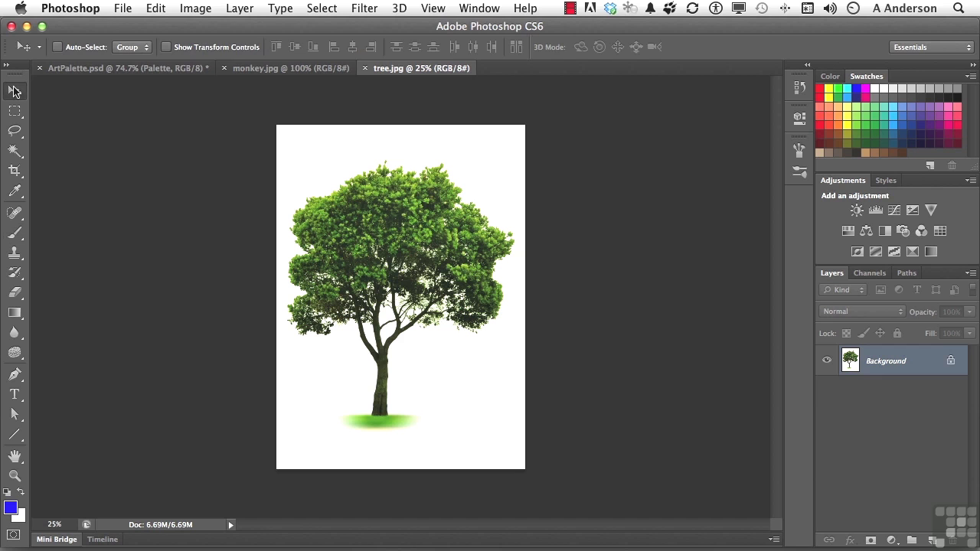
pyautogui.moveTo(392, 261); pyautogui.dragTo(204, 171)
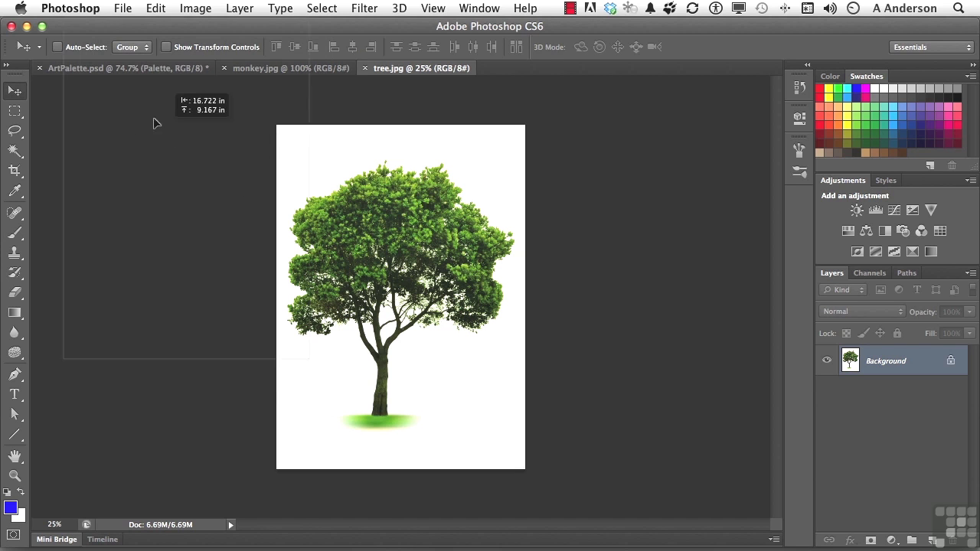
pyautogui.moveTo(153, 122); pyautogui.dragTo(119, 94)
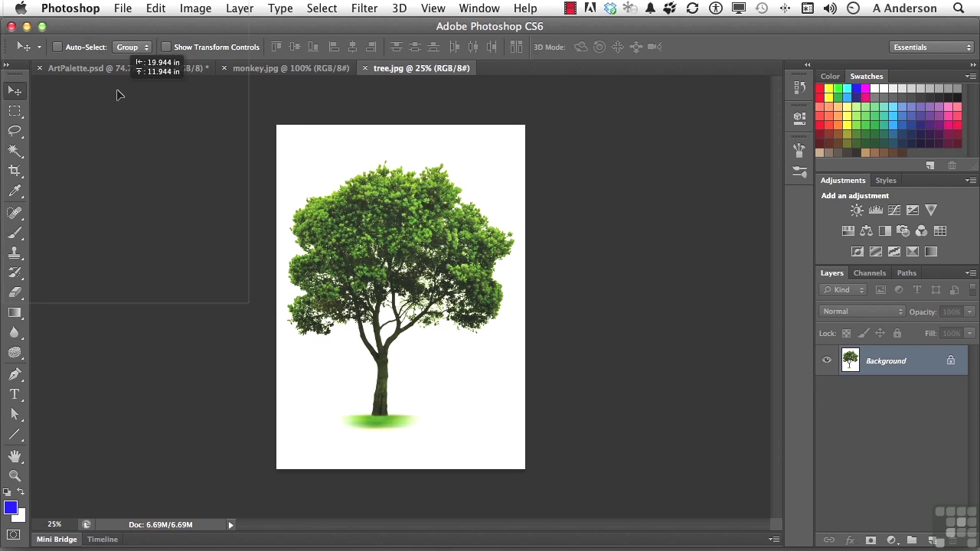
pyautogui.moveTo(118, 94)
pyautogui.mouseDown()
pyautogui.moveTo(105, 71)
pyautogui.moveTo(376, 279)
pyautogui.mouseUp()
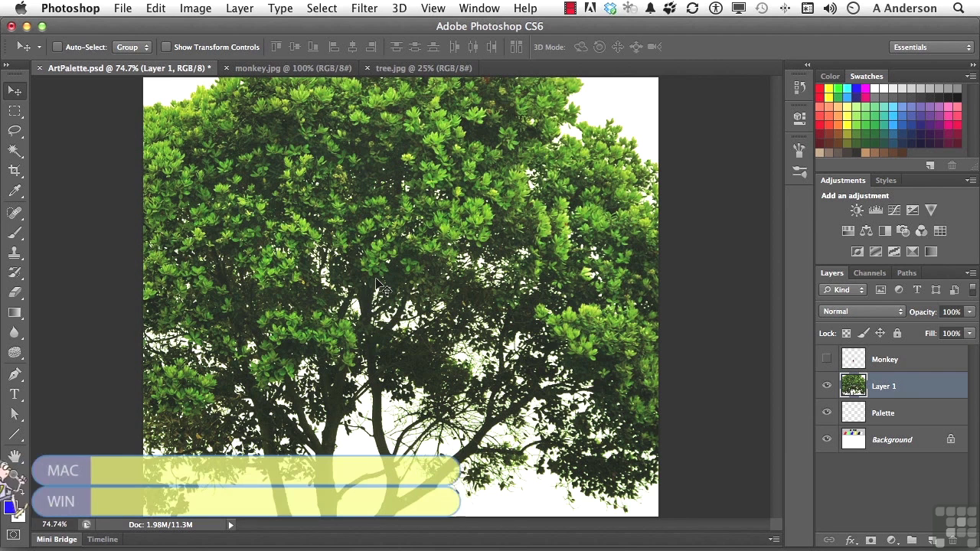
pyautogui.hotkey('ctrl', 't')
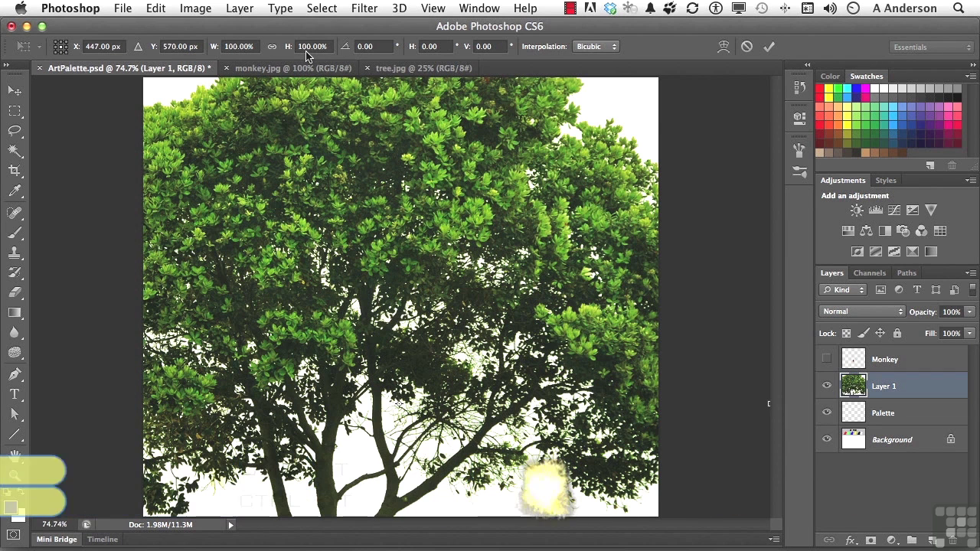
# - Scale the tree proportionally to about 10% and place it in the white canvas area
pyautogui.click(274, 51)
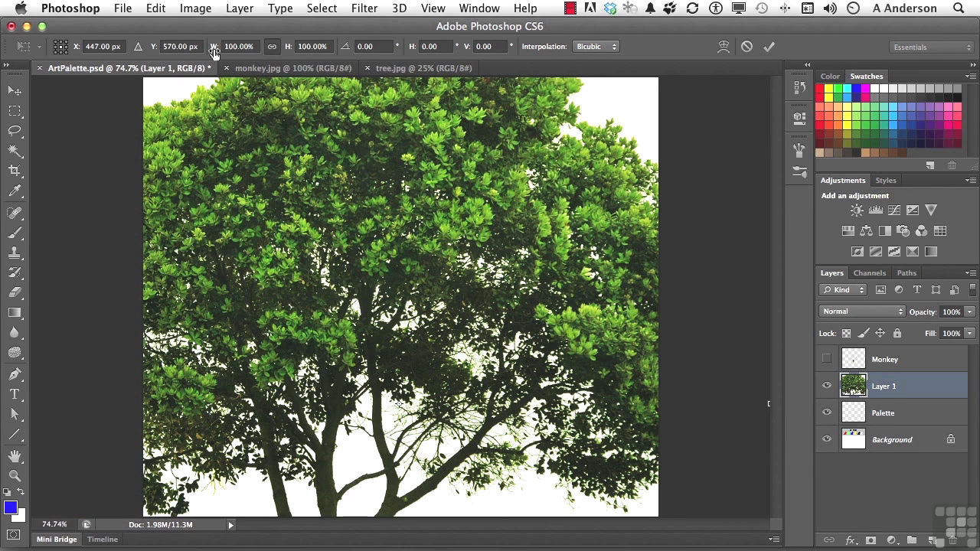
pyautogui.moveTo(287, 50); pyautogui.dragTo(234, 59)
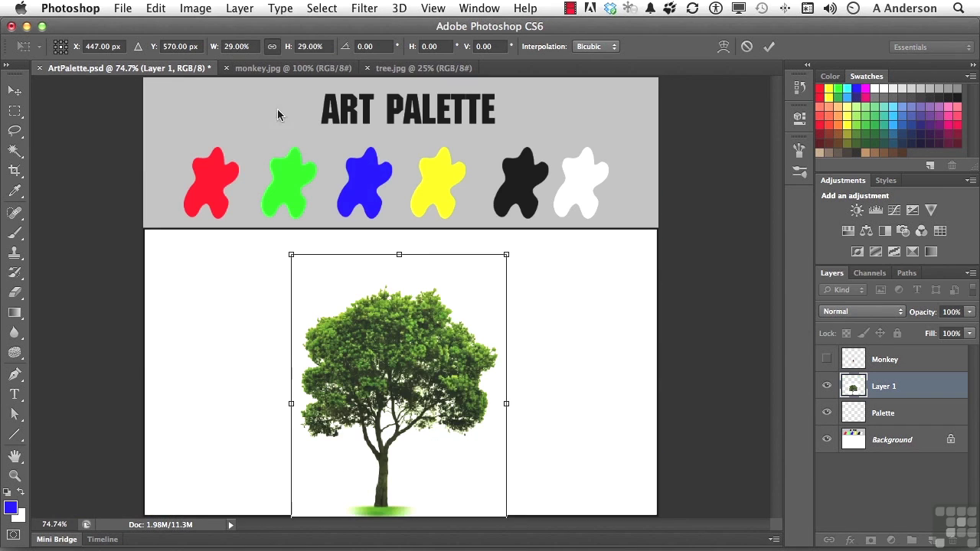
pyautogui.moveTo(383, 362); pyautogui.dragTo(386, 347)
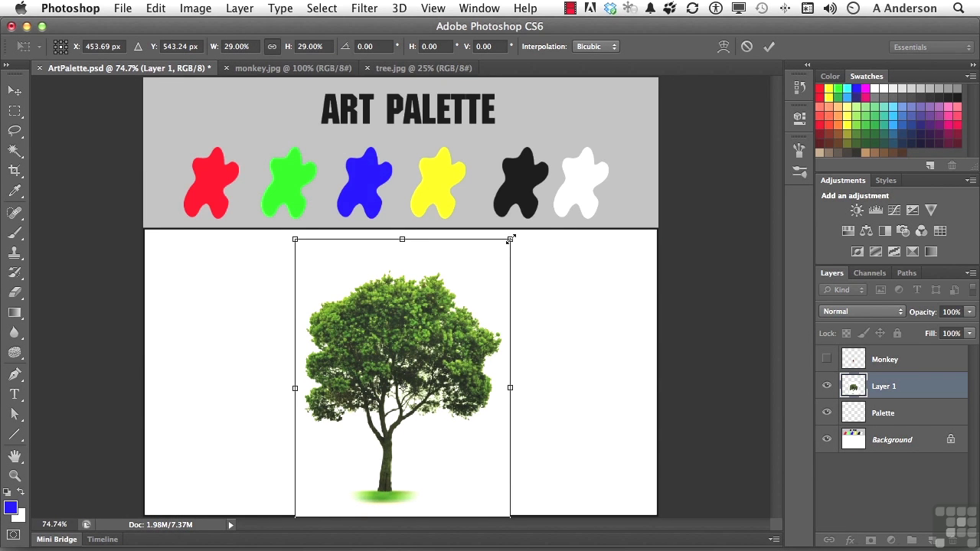
pyautogui.moveTo(511, 239); pyautogui.dragTo(445, 317)
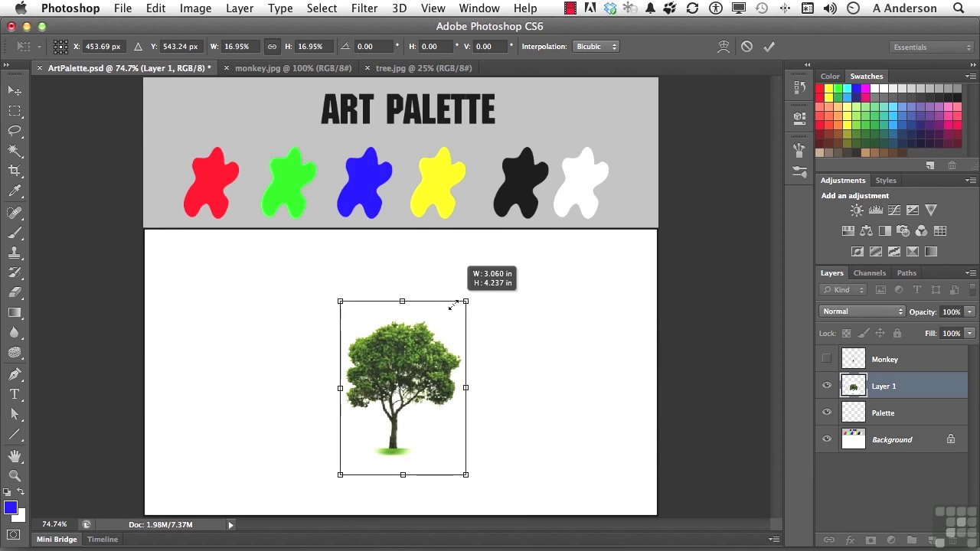
pyautogui.moveTo(445, 317); pyautogui.dragTo(430, 342)
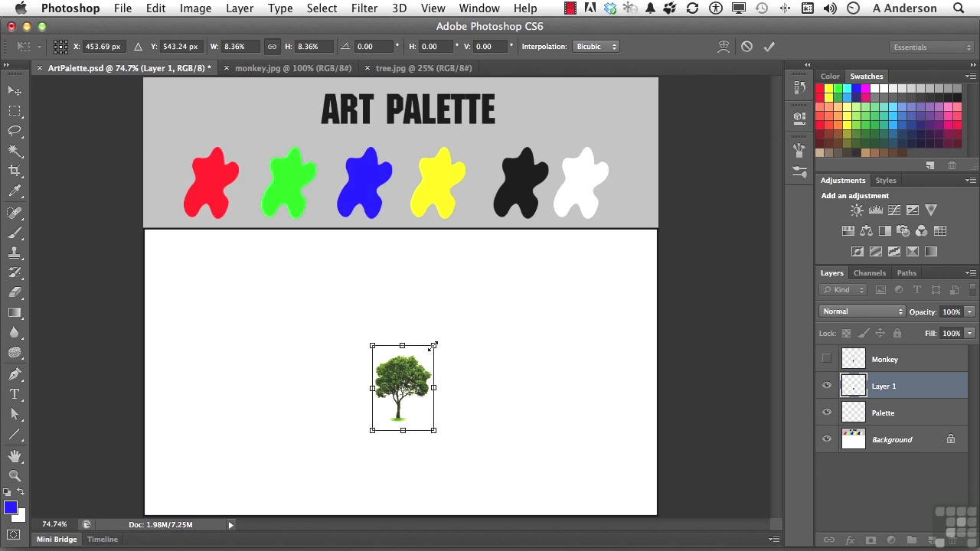
pyautogui.moveTo(434, 345); pyautogui.dragTo(443, 341)
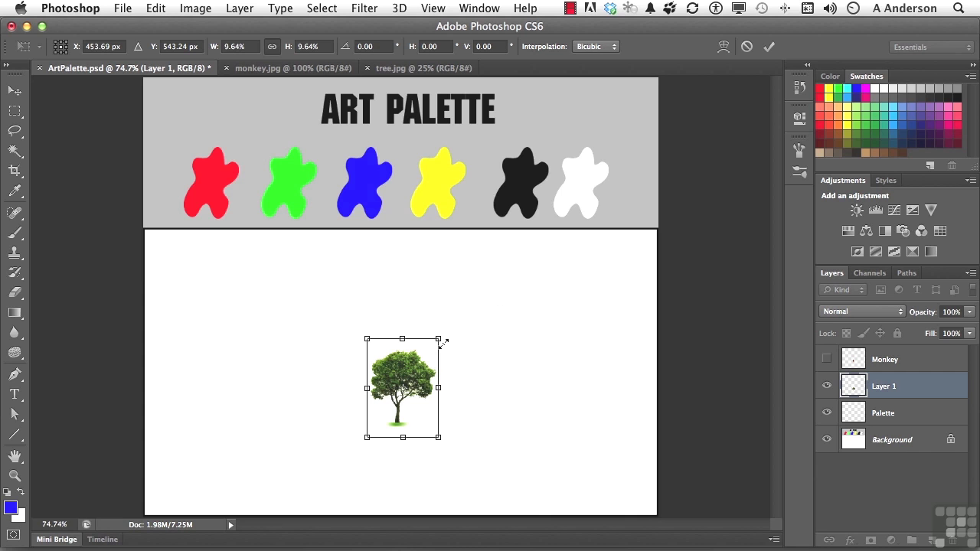
pyautogui.doubleClick(408, 382)
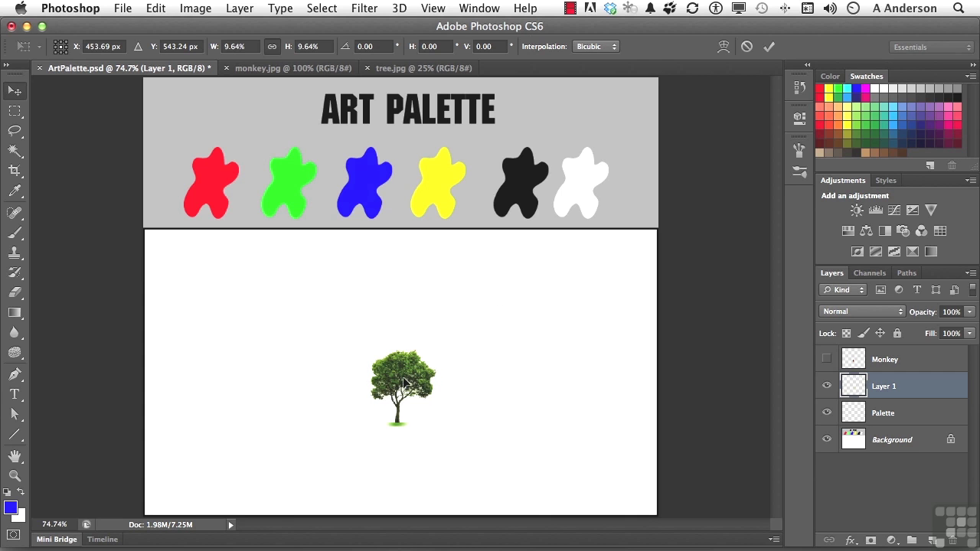
# - Hide the Background layer and rename Layer 1 to 'Tree'
pyautogui.click(826, 440)
pyautogui.doubleClick(880, 386)
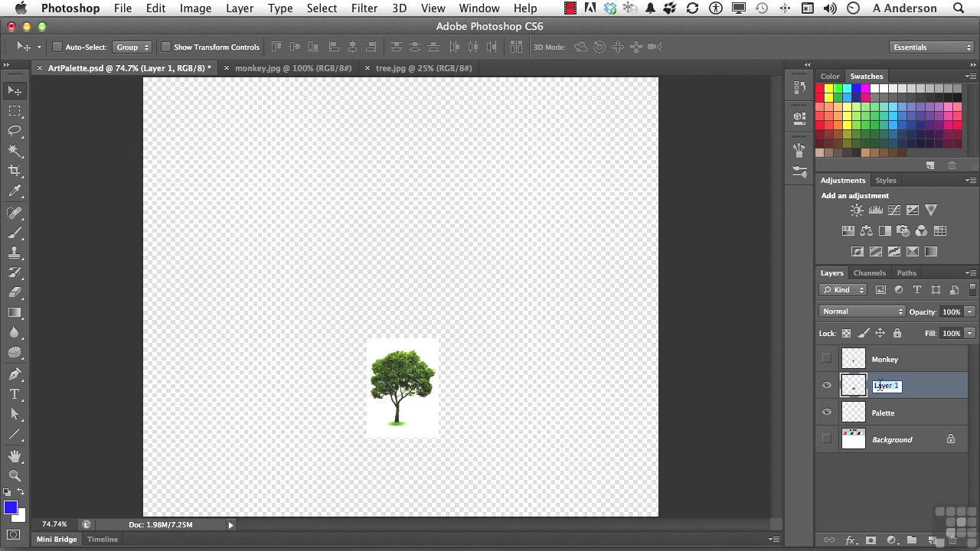
pyautogui.write('Tr')
pyautogui.write('ee')
pyautogui.press('Return')
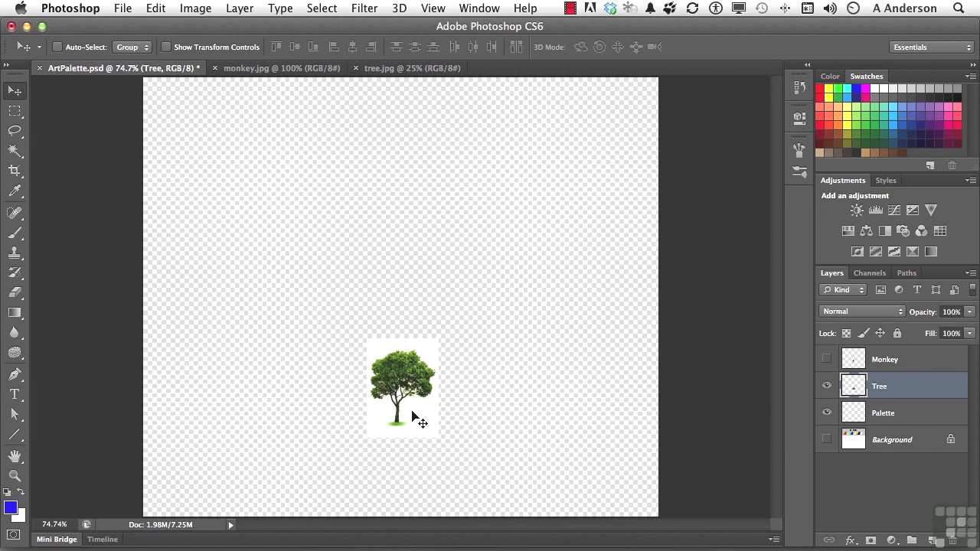
# - Delete all white around the tree using a non-contiguous Magic Wand selection, then deselect
pyautogui.click(23, 151)
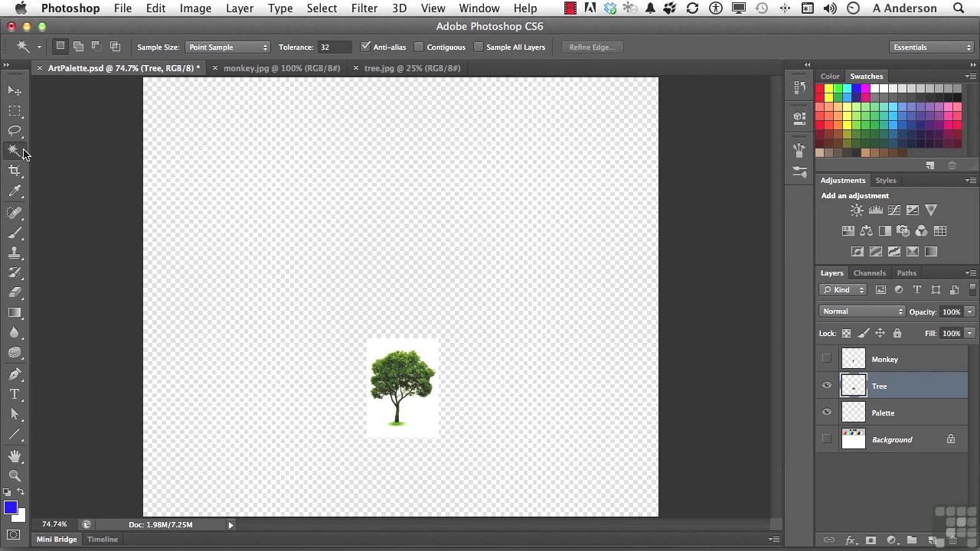
pyautogui.click(419, 47)
pyautogui.click(428, 353)
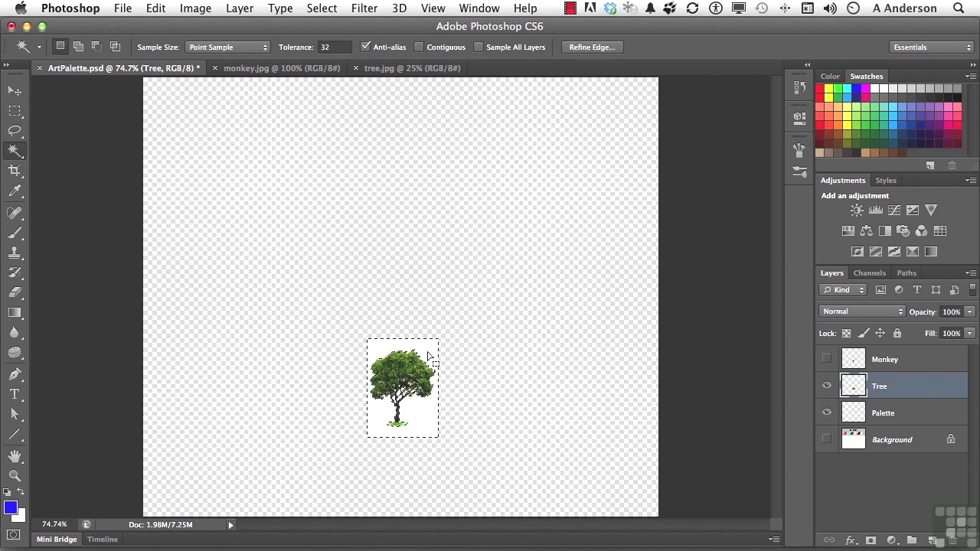
pyautogui.press('Delete')
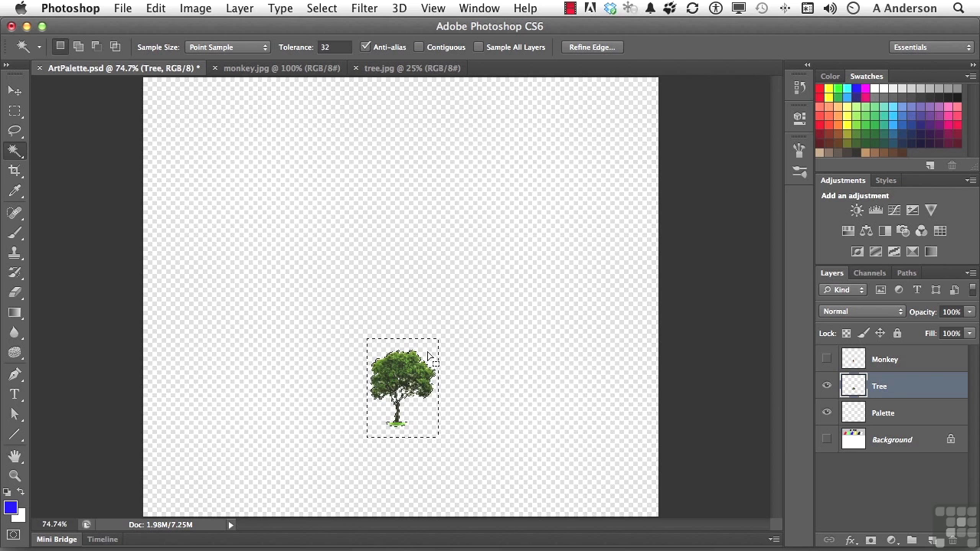
pyautogui.press('super+d')
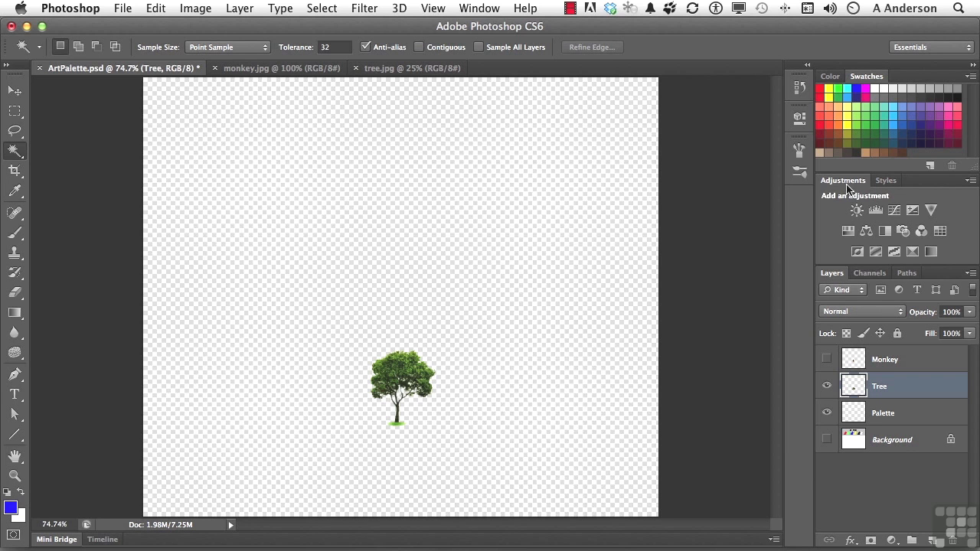
# - Apply a Lighter-preset Black & White adjustment with tweaked Greens, merged into the Tree layer
pyautogui.click(884, 236)
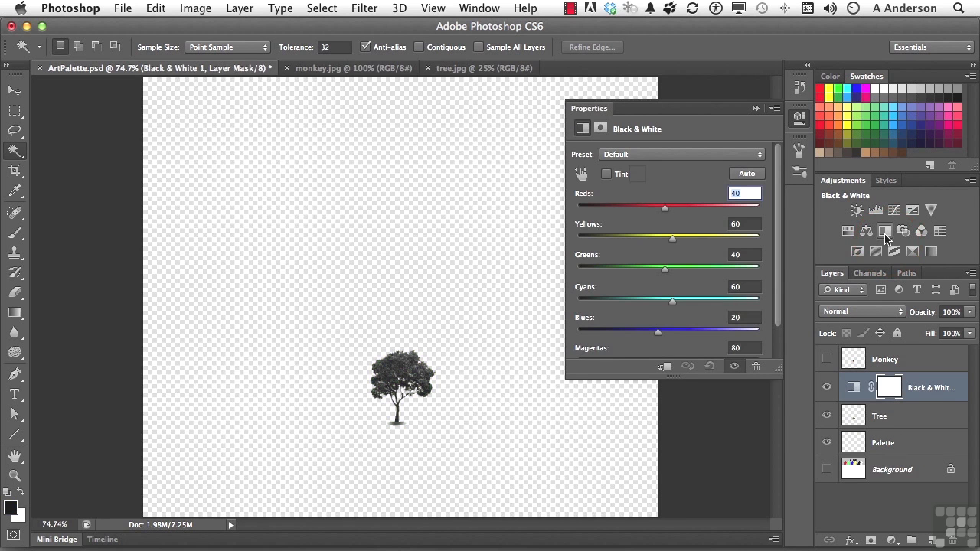
pyautogui.click(708, 157)
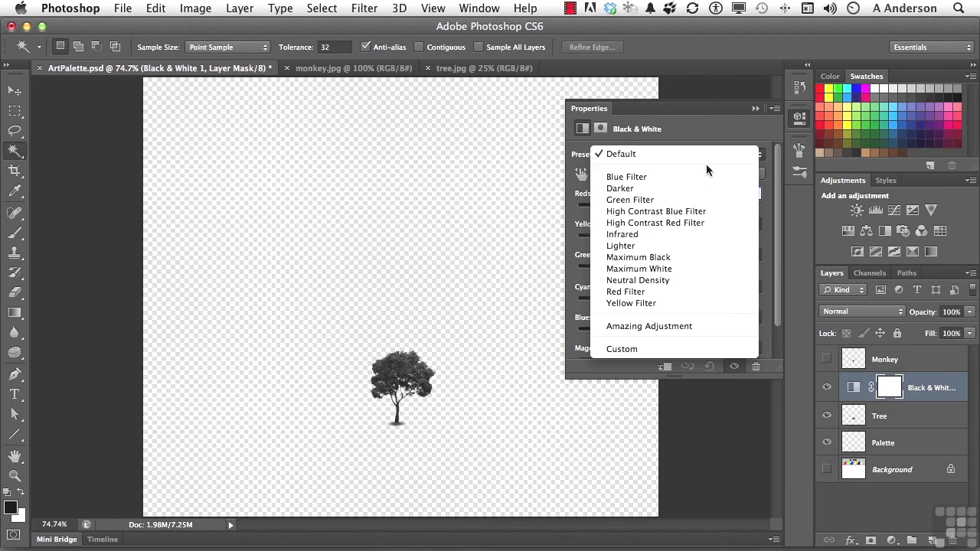
pyautogui.click(680, 249)
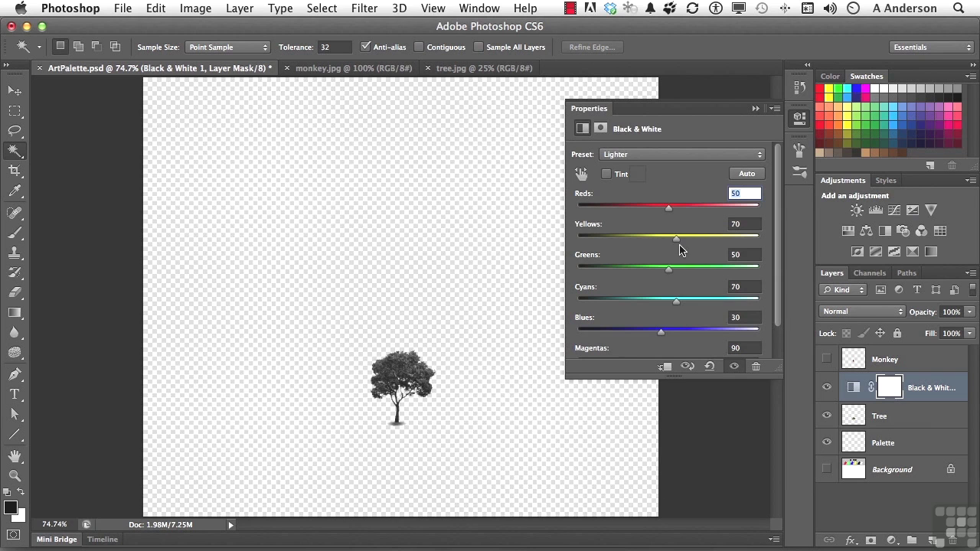
pyautogui.moveTo(668, 270)
pyautogui.mouseDown()
pyautogui.moveTo(647, 272)
pyautogui.moveTo(713, 277)
pyautogui.mouseUp()
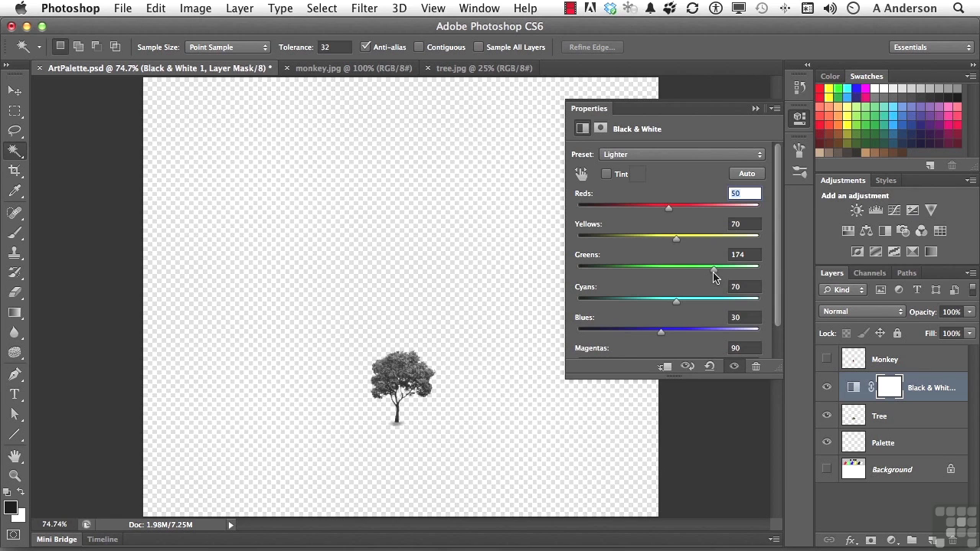
pyautogui.click(755, 109)
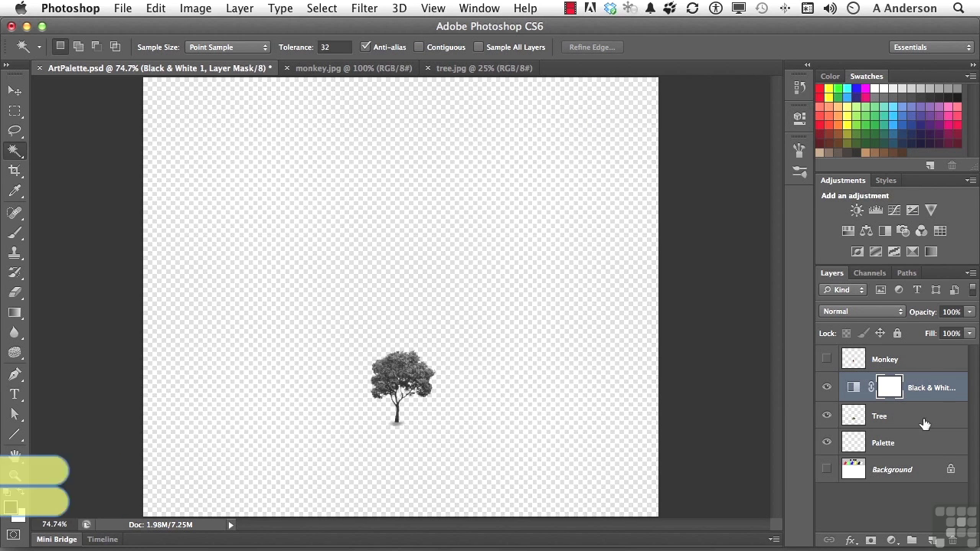
pyautogui.hotkey('ctrl', 'e')
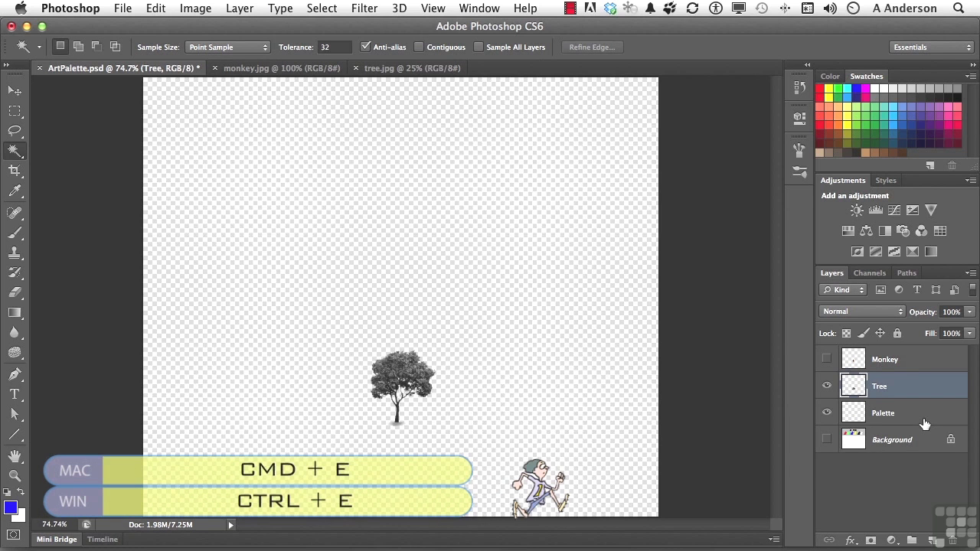
# - Load the Tree layer's outline and define it as brush preset 'Andy's Tree'
pyautogui.keyDown('ctrl'); pyautogui.click(854, 391); pyautogui.keyUp('ctrl')
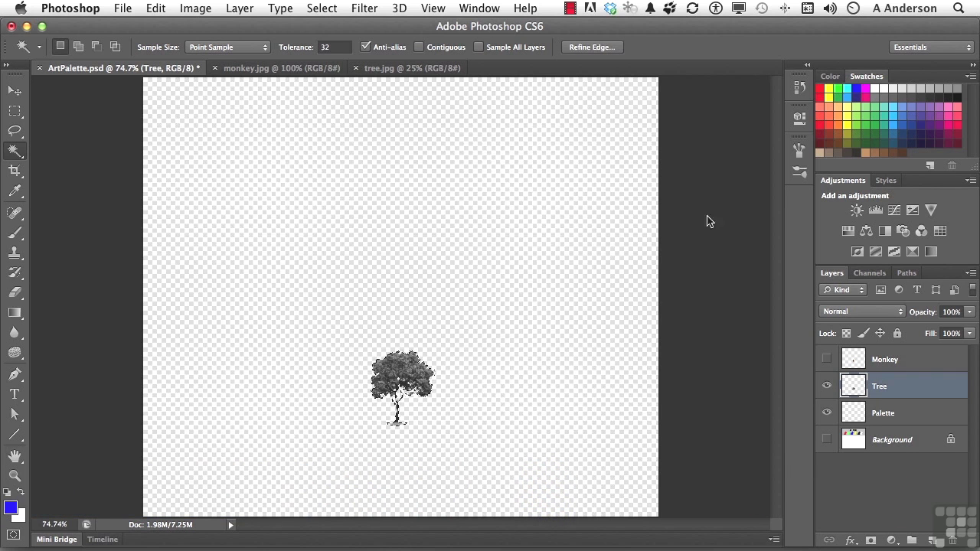
pyautogui.click(153, 8)
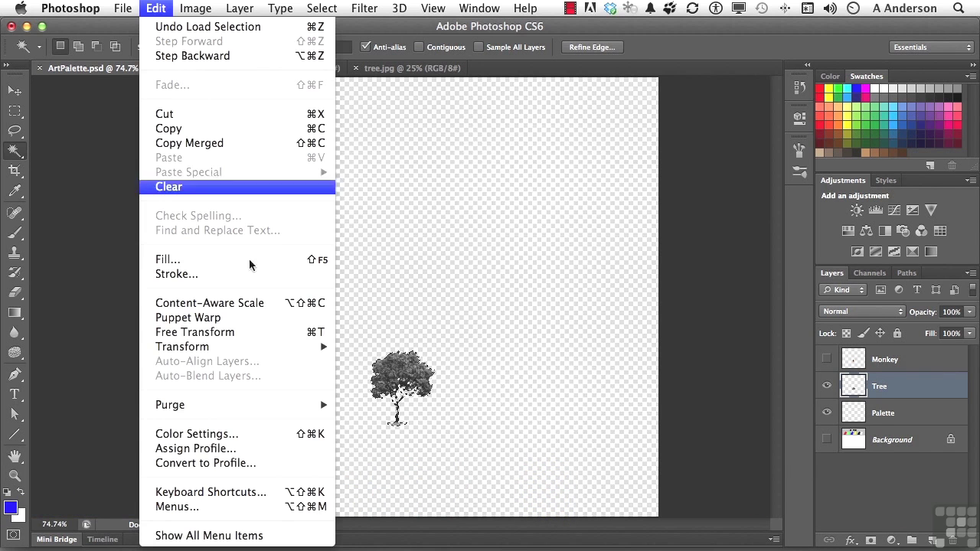
pyautogui.click(271, 535)
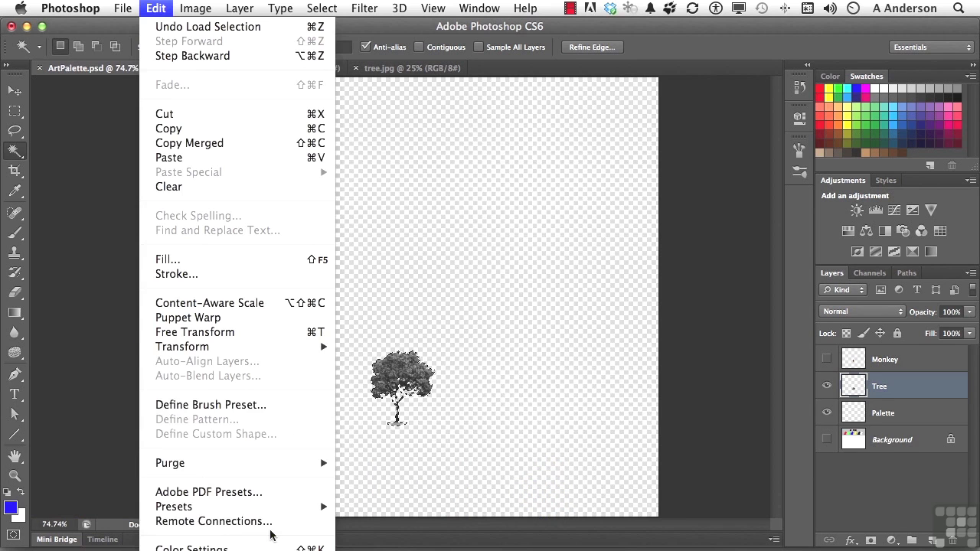
pyautogui.click(232, 406)
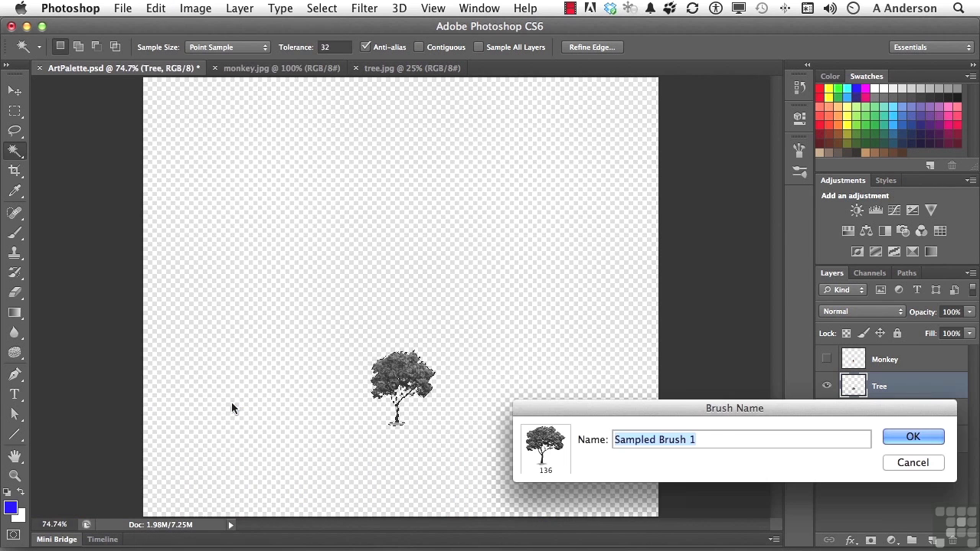
pyautogui.write('And')
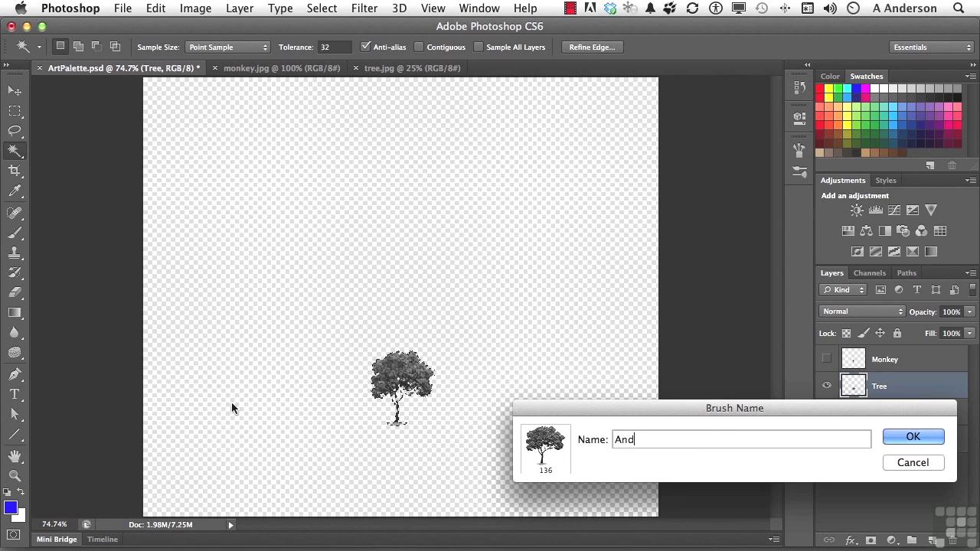
pyautogui.write("y's Tree")
pyautogui.click(911, 437)
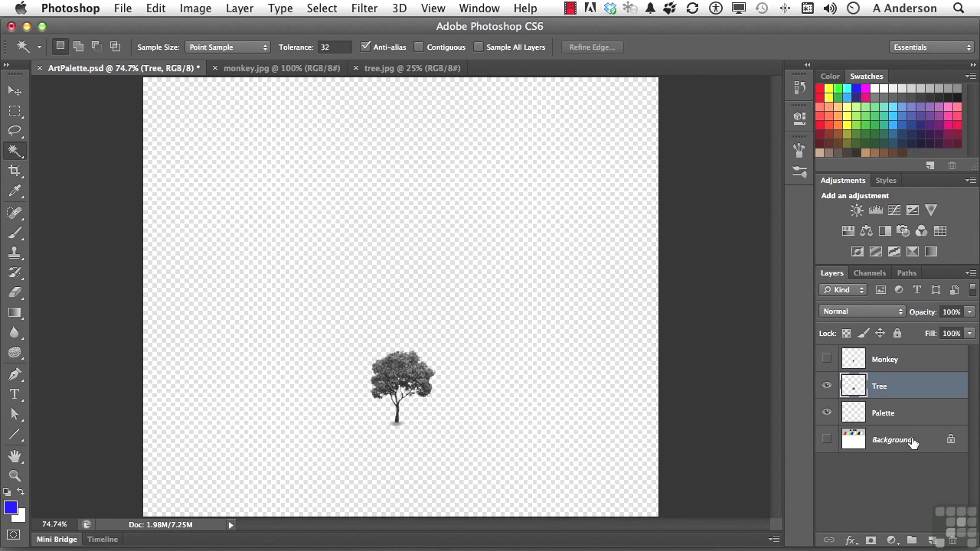
# - Hide the Tree layer, show the Art Palette background, and pick the 136 px tree brush
pyautogui.click(827, 386)
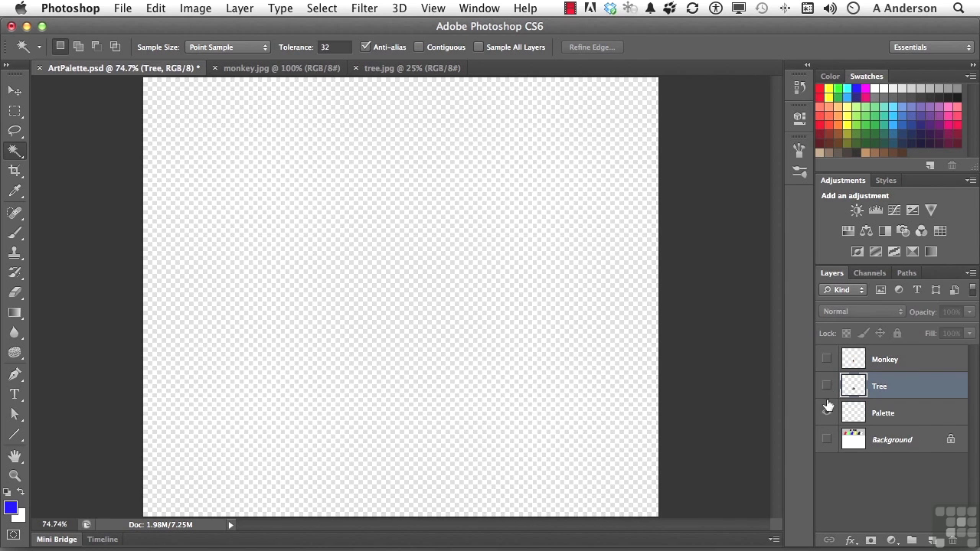
pyautogui.click(825, 439)
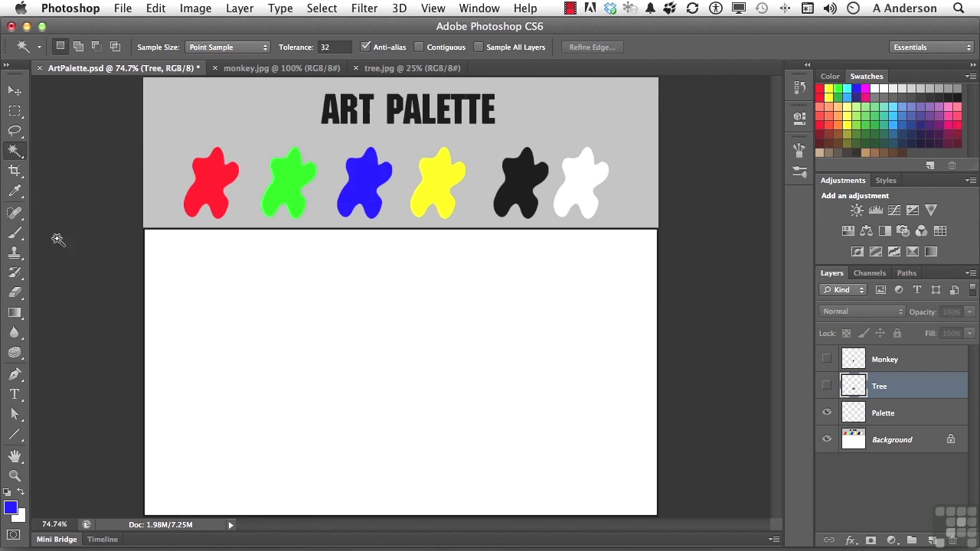
pyautogui.click(16, 235)
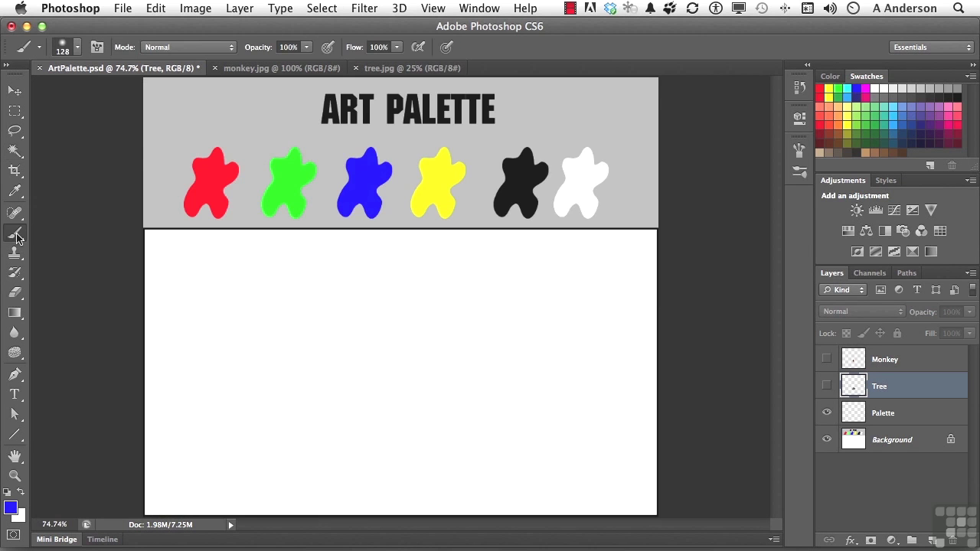
pyautogui.click(799, 173)
pyautogui.scroll(-10, 657, 307)
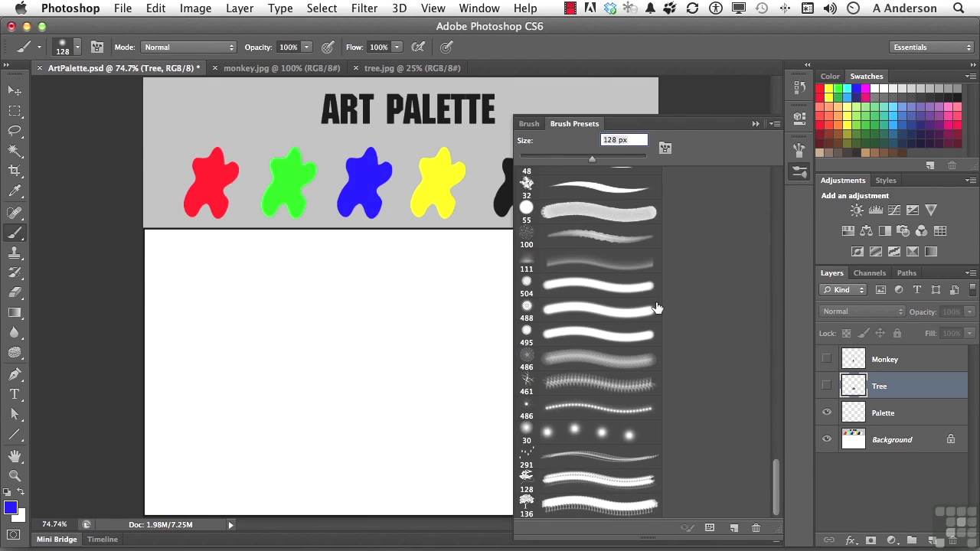
pyautogui.click(605, 505)
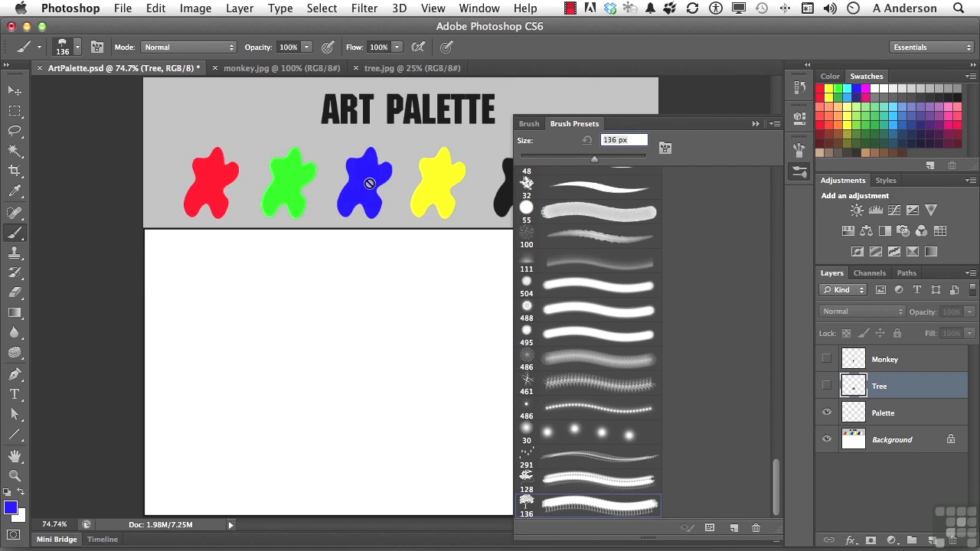
# - On the Palette layer, stamp two blue trees, then two green trees sampled from the green blob
pyautogui.click(896, 417)
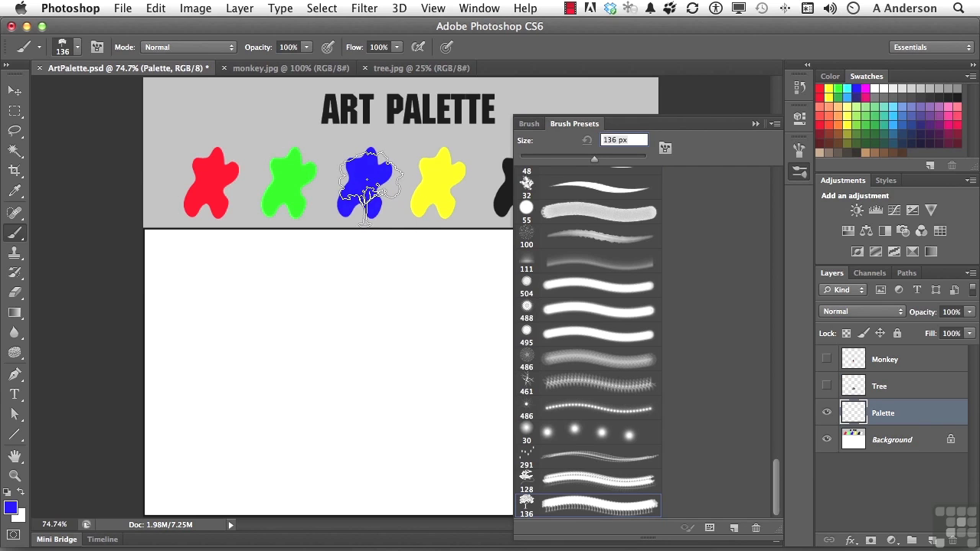
pyautogui.click(252, 287)
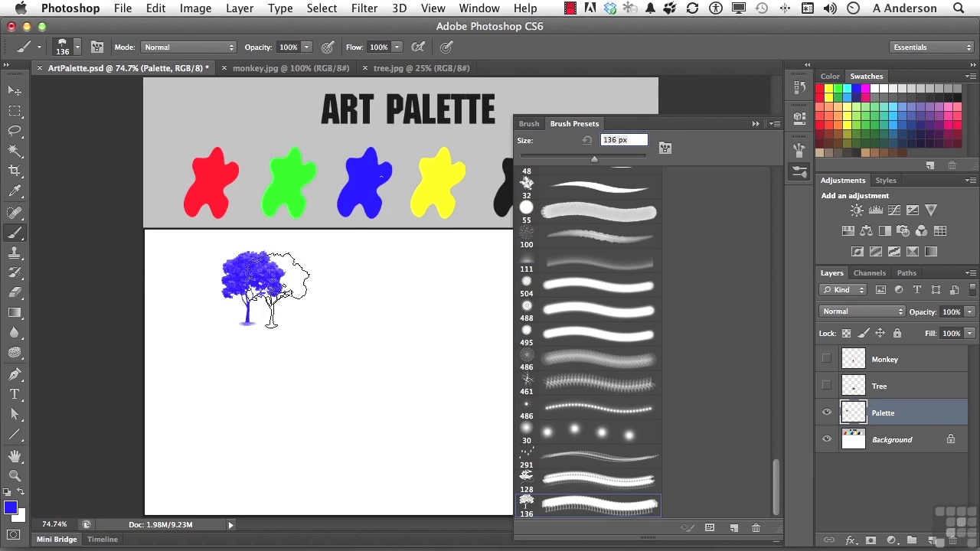
pyautogui.click(346, 295)
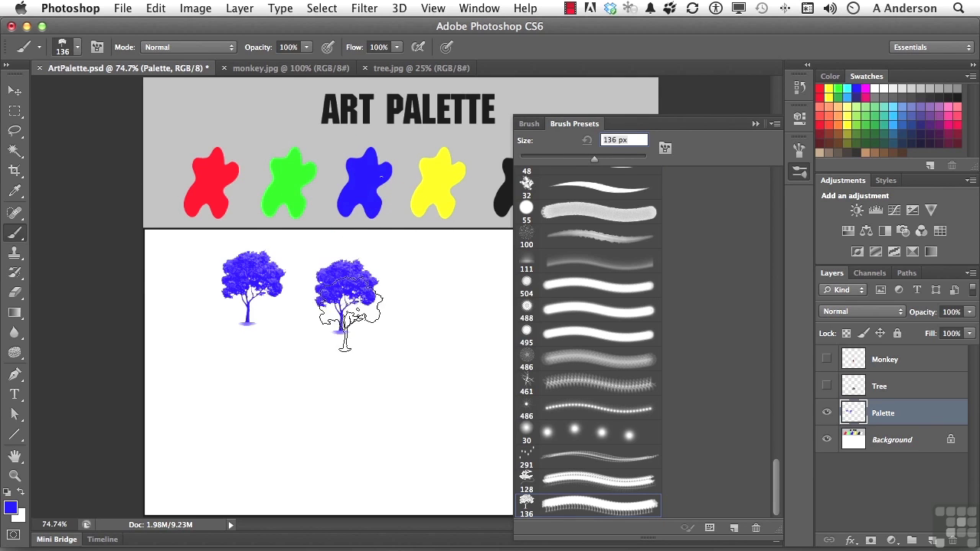
pyautogui.keyDown('alt'); pyautogui.click(296, 173); pyautogui.keyUp('alt')
pyautogui.click(237, 374)
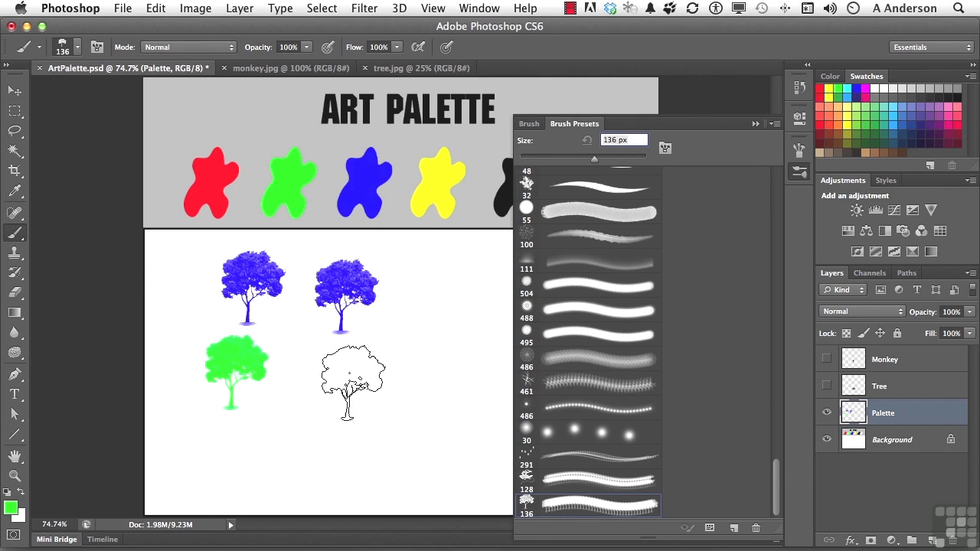
pyautogui.click(353, 383)
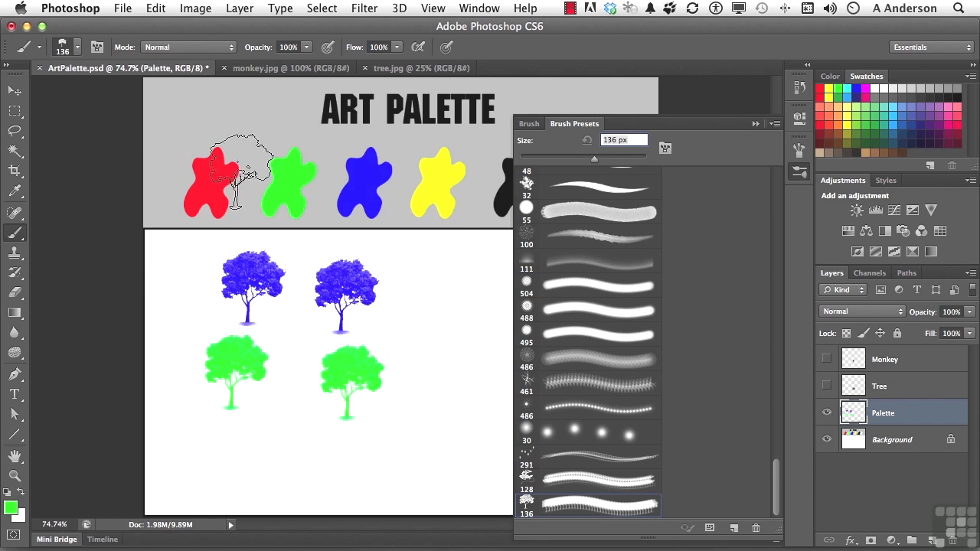
# - Sample red from the red blob, stamp two red trees at right, and show brush tip settings
pyautogui.keyDown('alt'); pyautogui.click(224, 183); pyautogui.keyUp('alt')
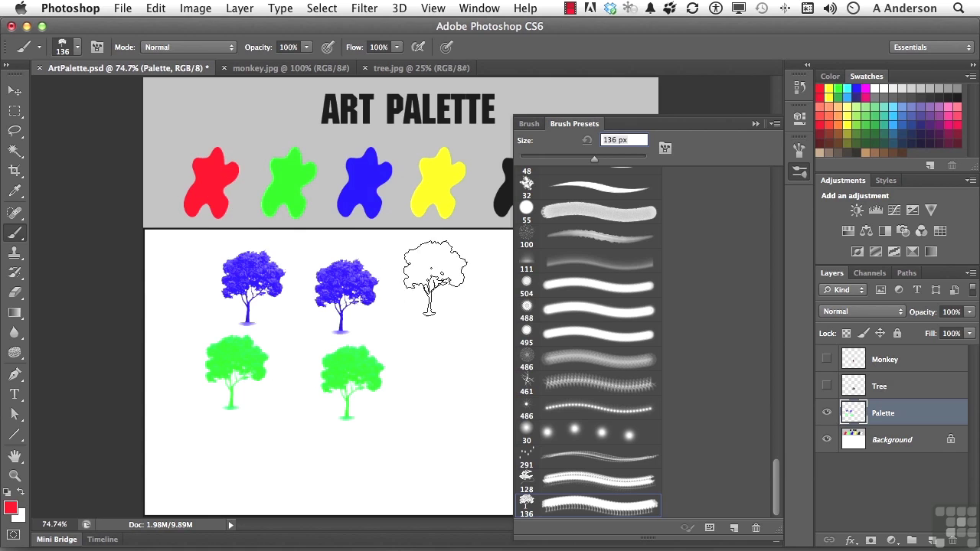
pyautogui.click(449, 291)
pyautogui.click(449, 375)
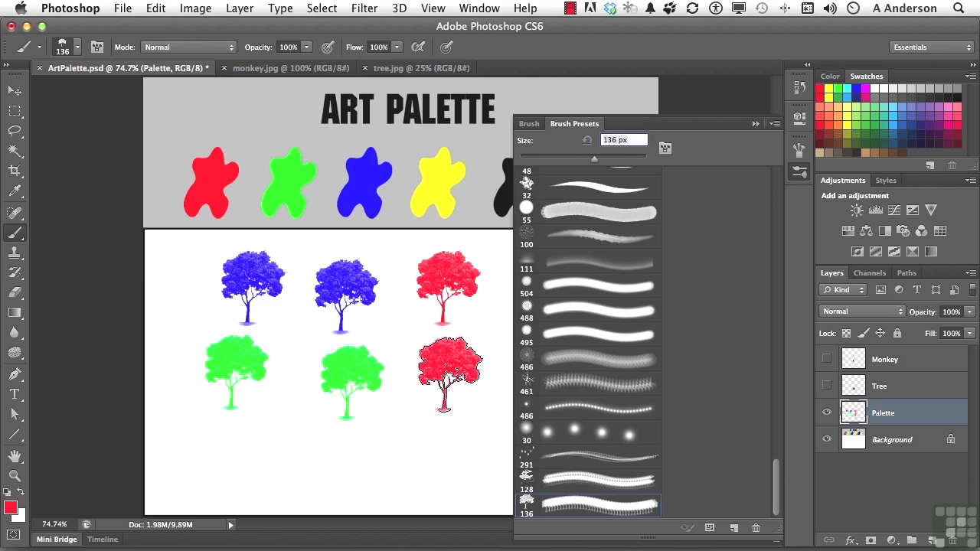
pyautogui.click(529, 123)
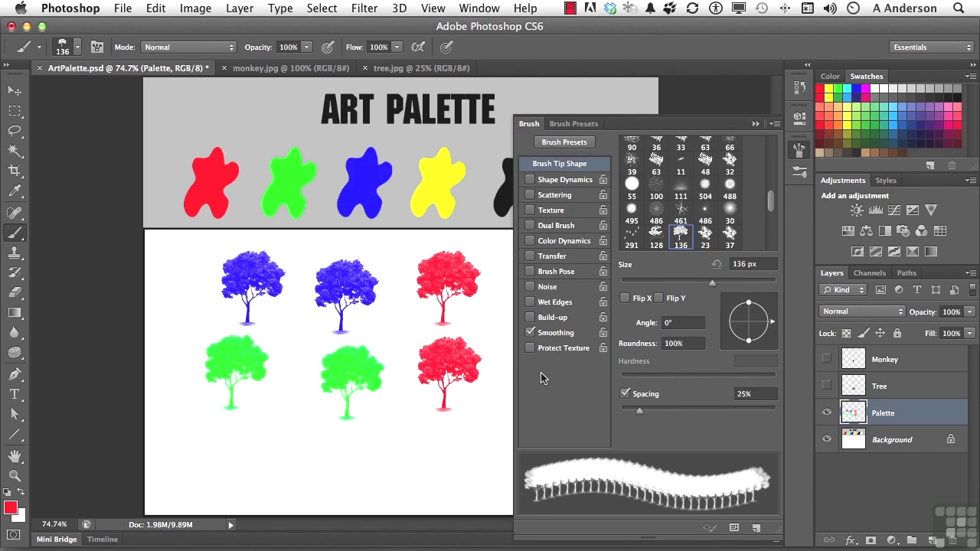